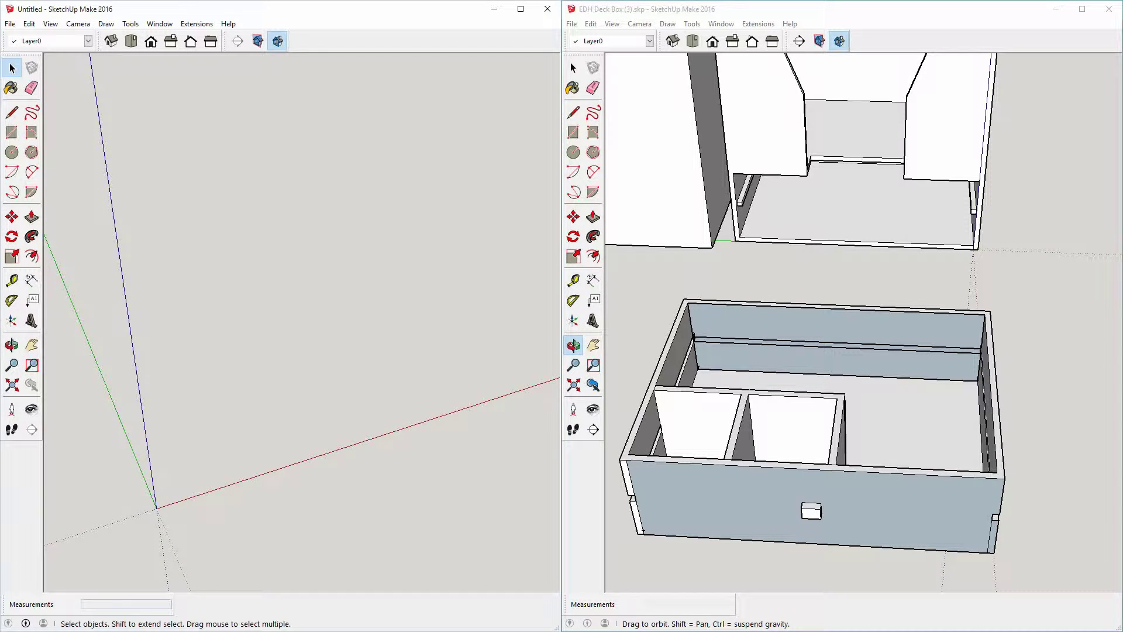
# - Orbit the empty Untitled model until the green axis is vertical, then focus the EDH Deck Box window
pyautogui.click(11, 345)
pyautogui.moveTo(268, 432); pyautogui.dragTo(258, 375)
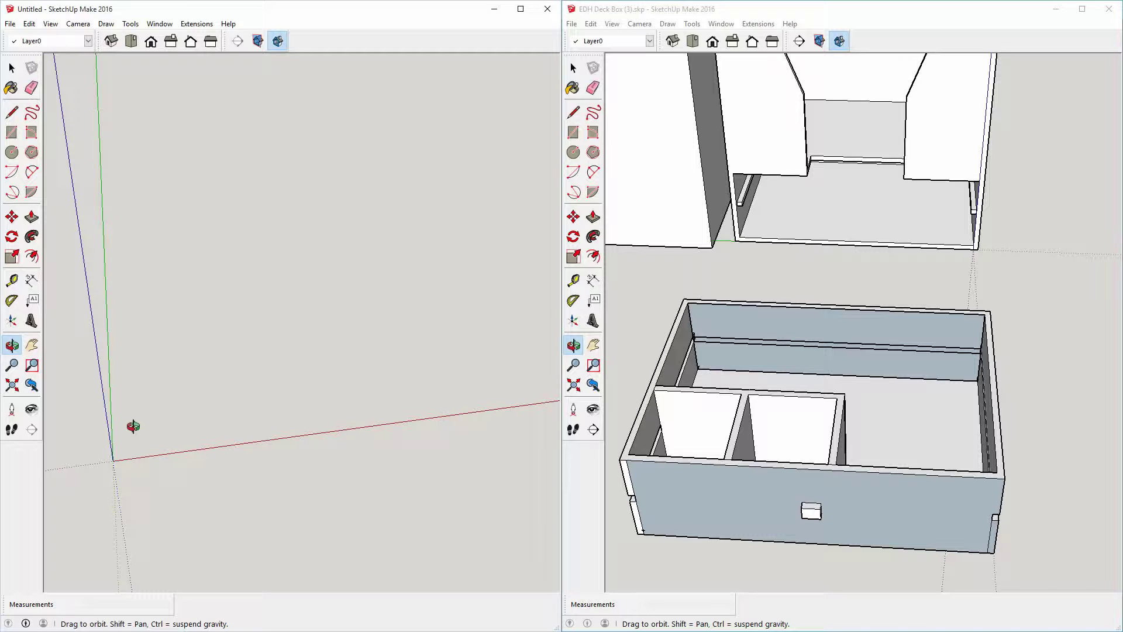
pyautogui.click(641, 335)
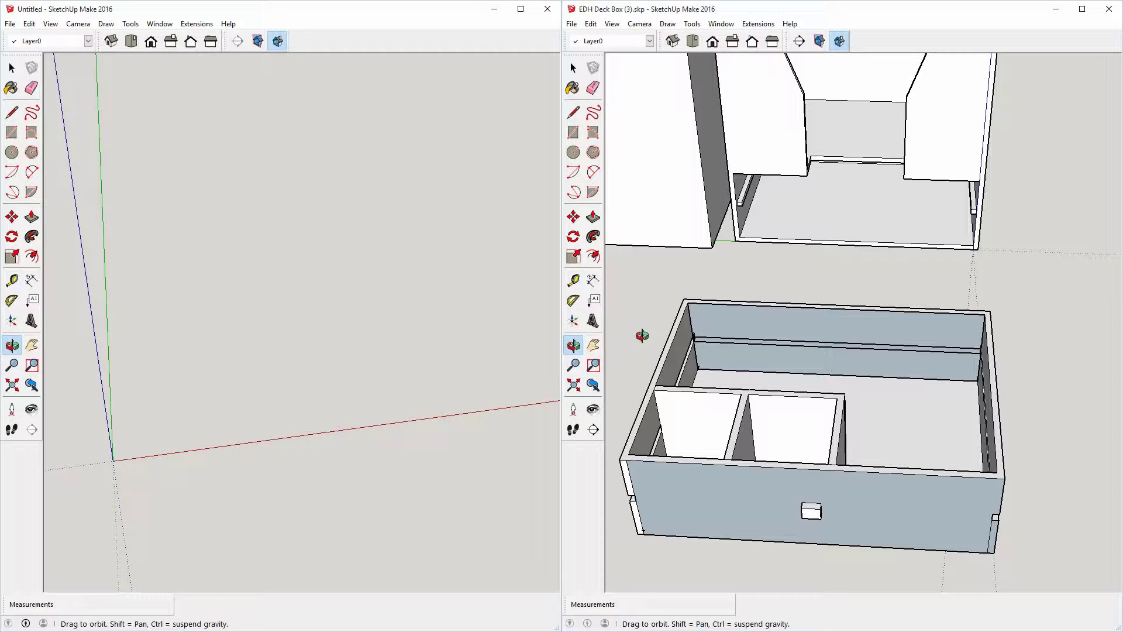
# - Orbit and zoom in on the reference drawer's back wall groove and corner joint
pyautogui.moveTo(682, 380)
pyautogui.mouseDown()
pyautogui.moveTo(802, 547)
pyautogui.moveTo(885, 454)
pyautogui.moveTo(876, 352)
pyautogui.mouseUp()
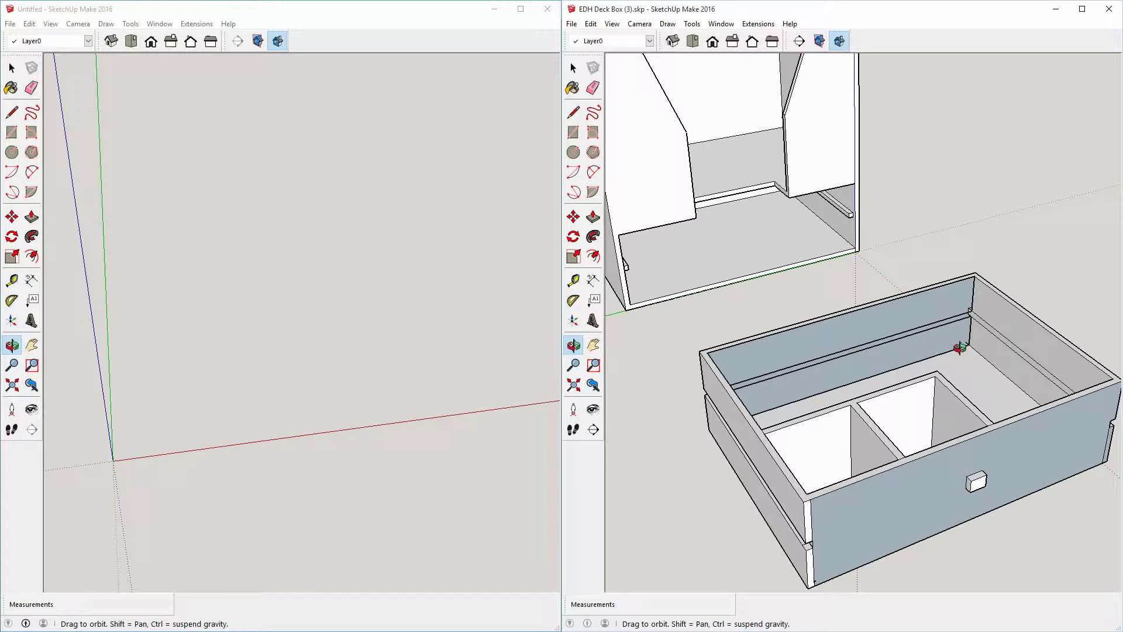
pyautogui.scroll(1, 984, 320)
pyautogui.scroll(1, 983, 320)
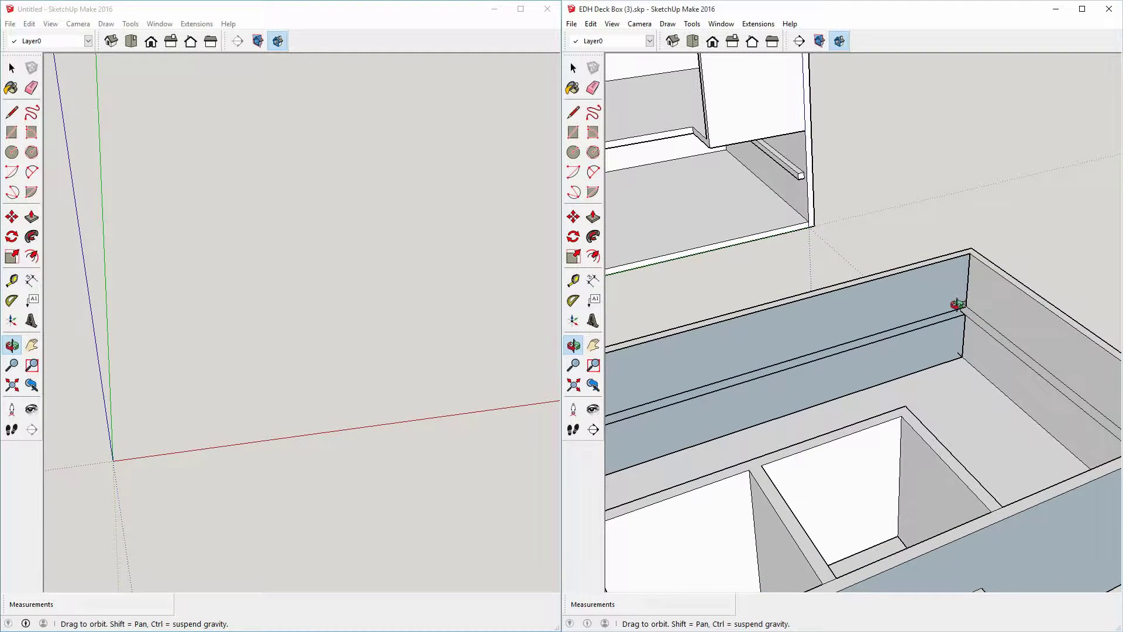
pyautogui.scroll(2, 858, 389)
pyautogui.scroll(2, 889, 385)
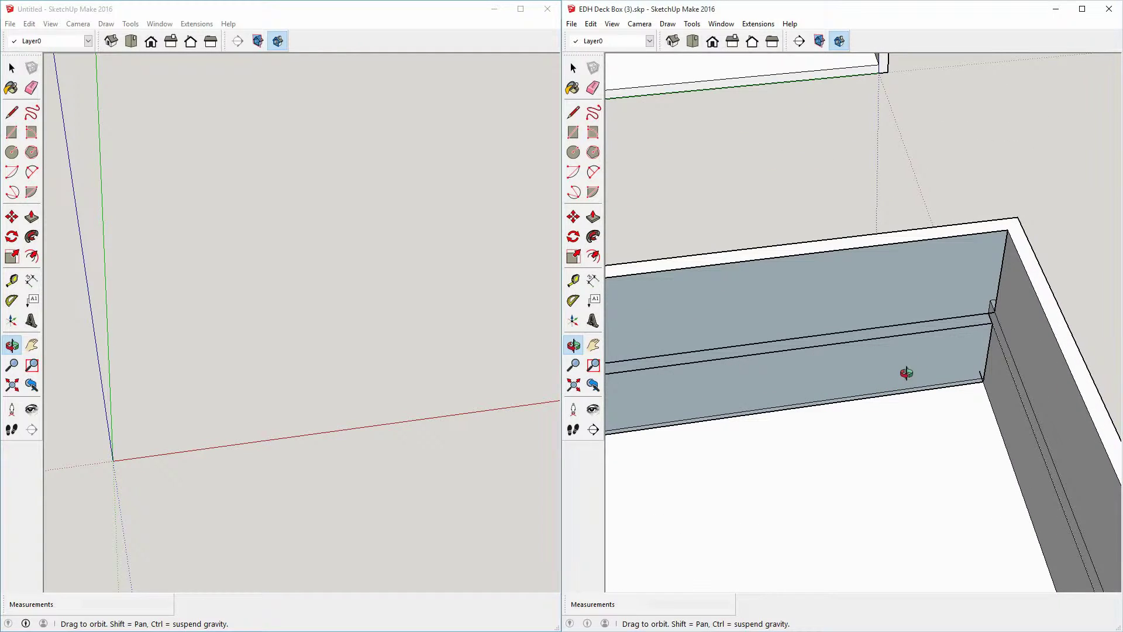
pyautogui.moveTo(906, 373); pyautogui.dragTo(909, 260)
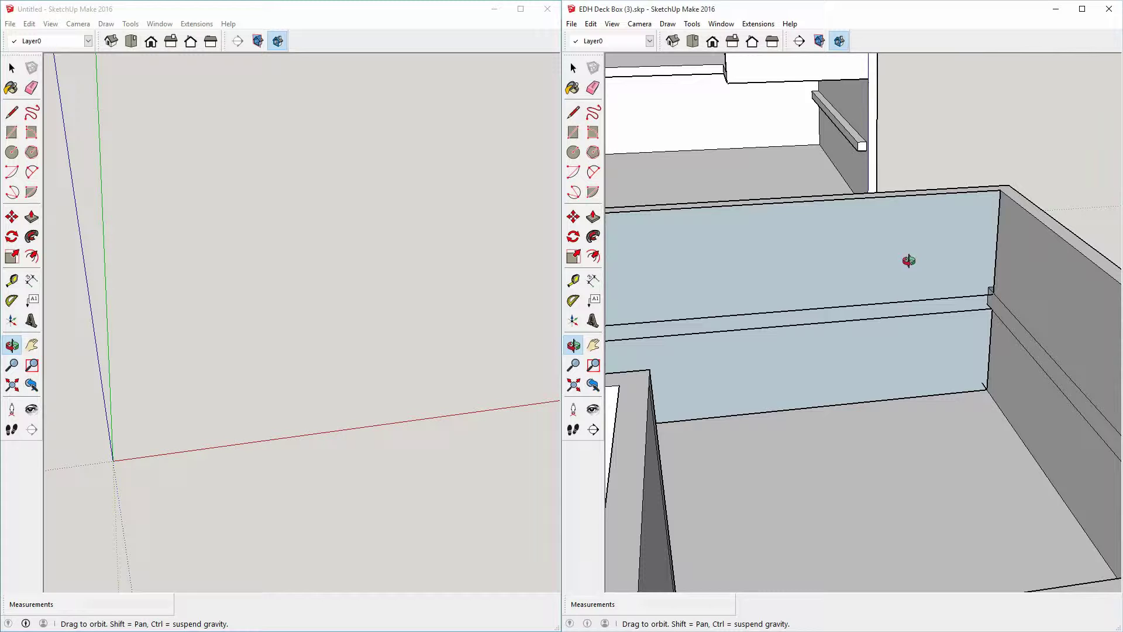
pyautogui.moveTo(884, 405); pyautogui.dragTo(972, 301)
pyautogui.scroll(6, 1003, 316)
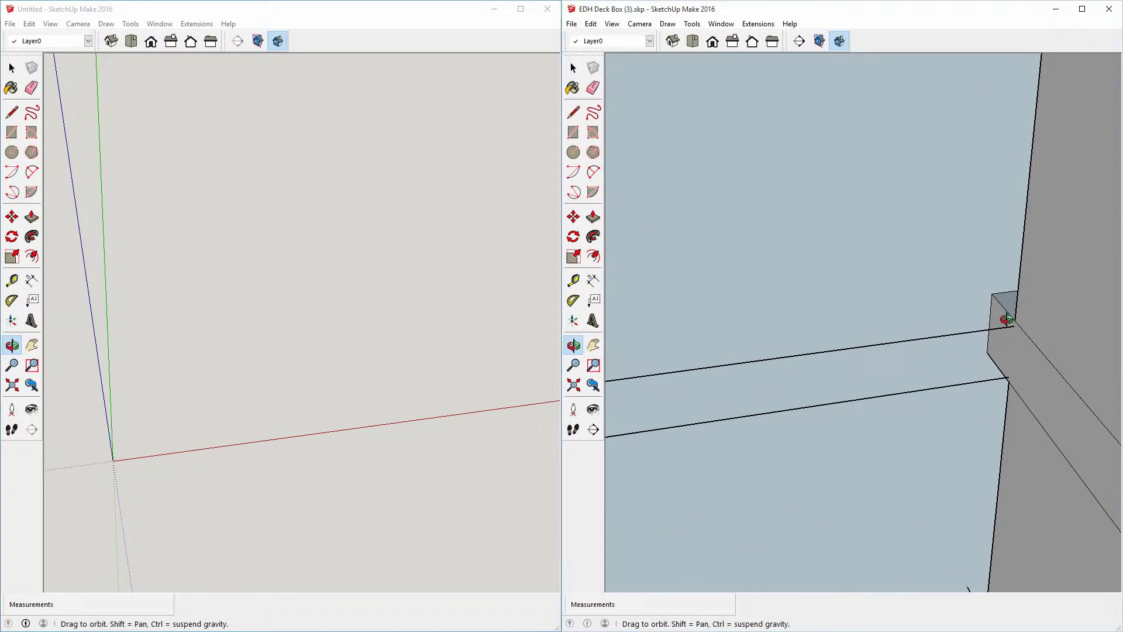
pyautogui.scroll(3, 1007, 322)
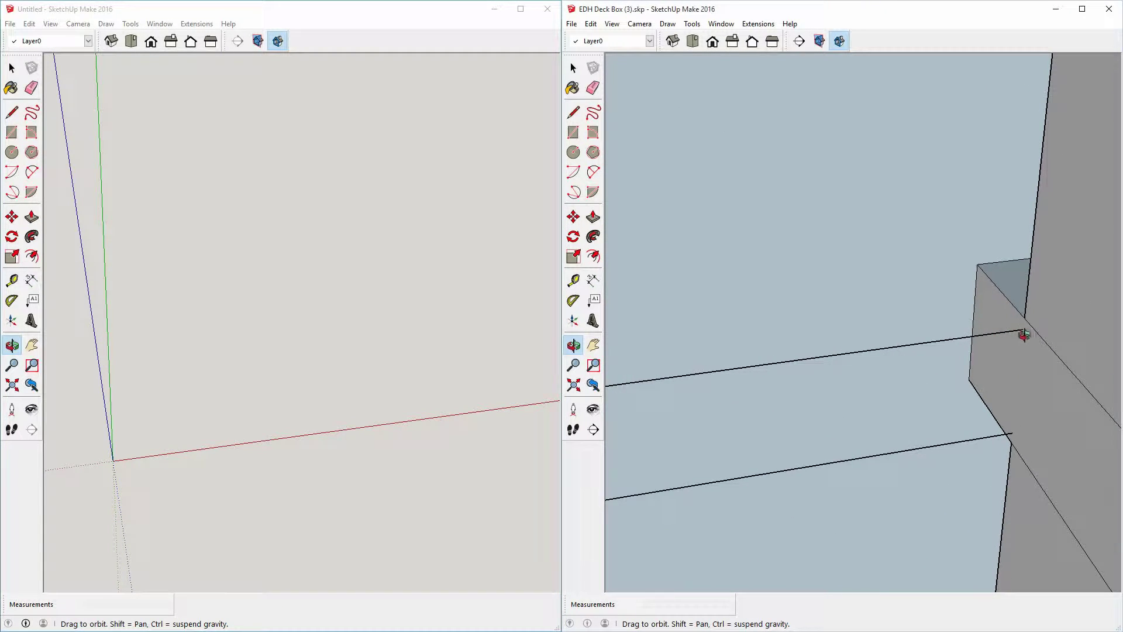
pyautogui.moveTo(1024, 335); pyautogui.dragTo(914, 288)
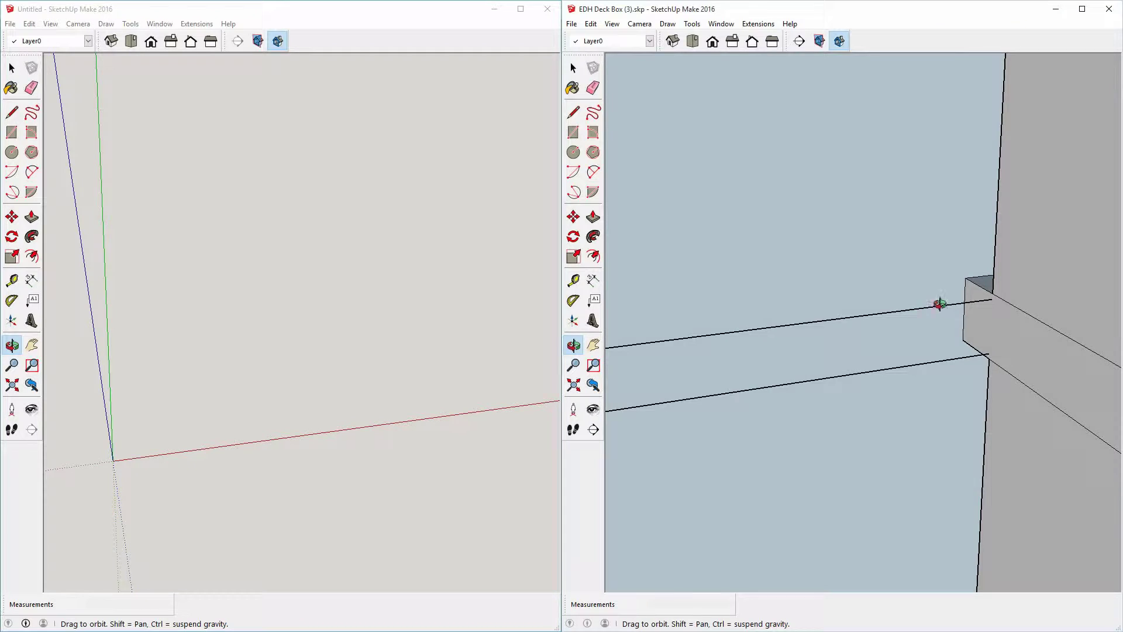
# - Orbit back to the box's top edge and tilt to look over the front wall
pyautogui.moveTo(981, 285); pyautogui.dragTo(704, 314)
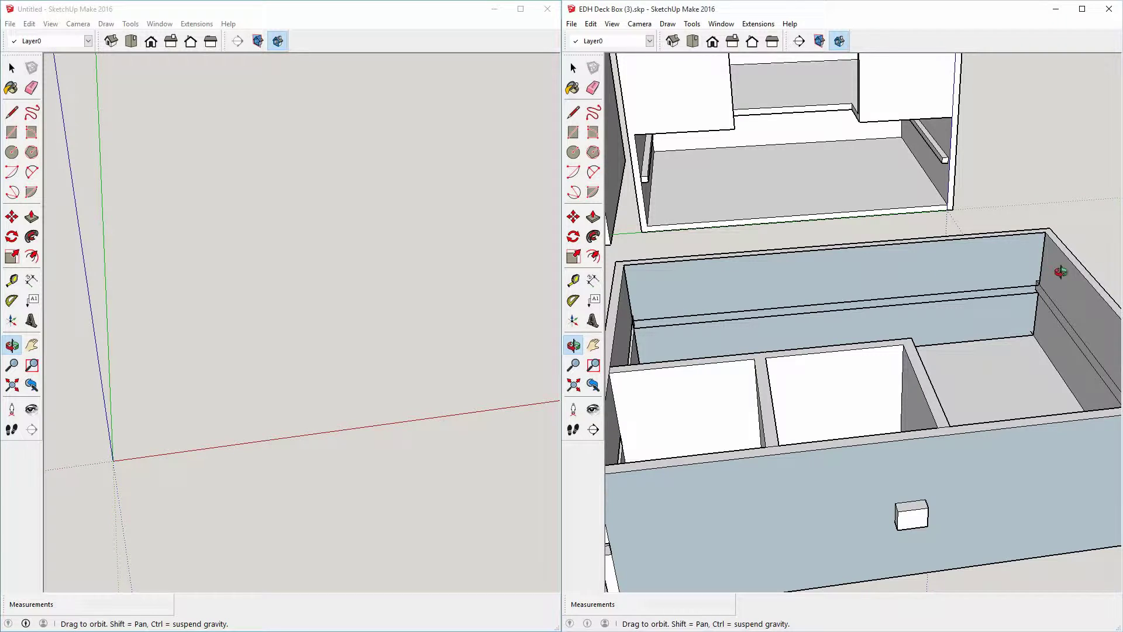
pyautogui.scroll(5, 1061, 272)
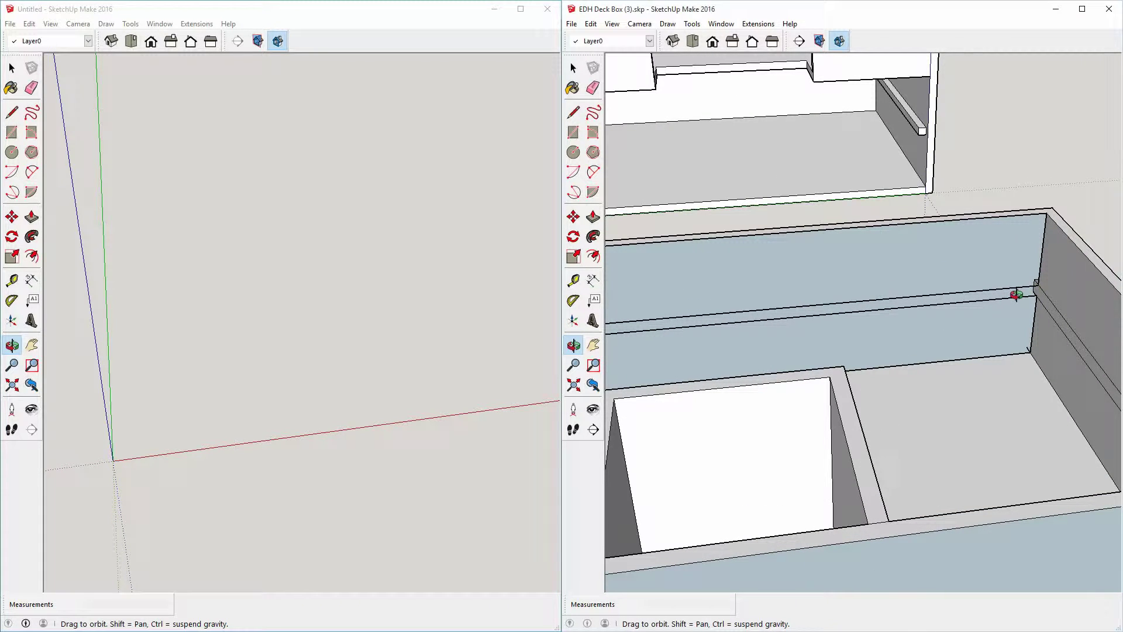
pyautogui.scroll(5, 1017, 296)
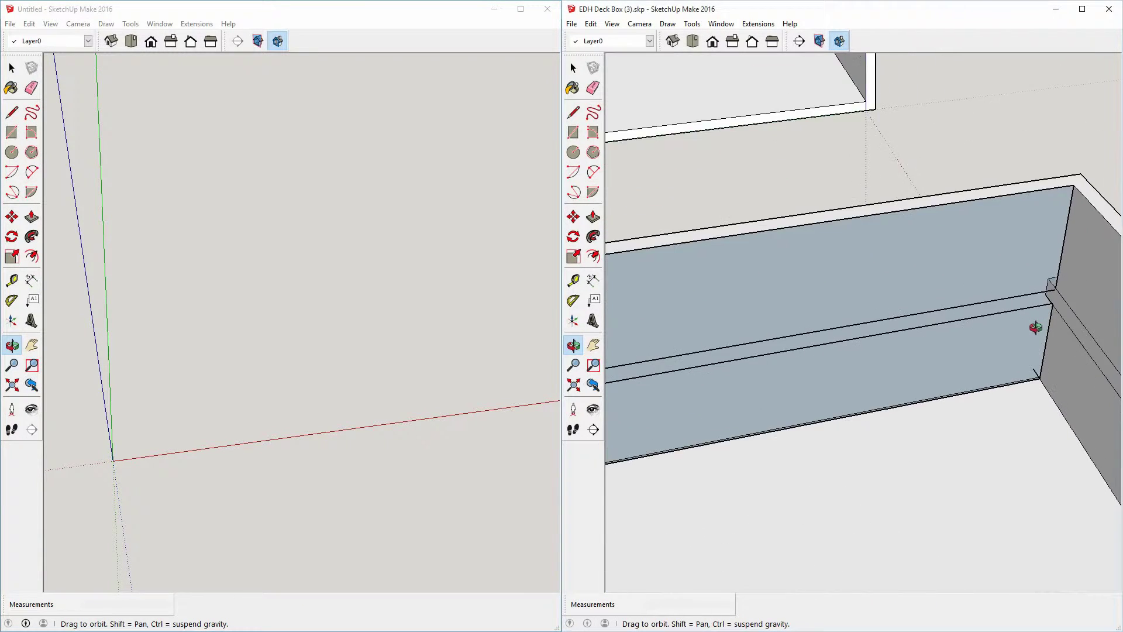
pyautogui.moveTo(998, 339); pyautogui.dragTo(938, 310)
# - Zoom out and orbit until the drawer and both deck box halves are visible from above
pyautogui.scroll(-5, 938, 310)
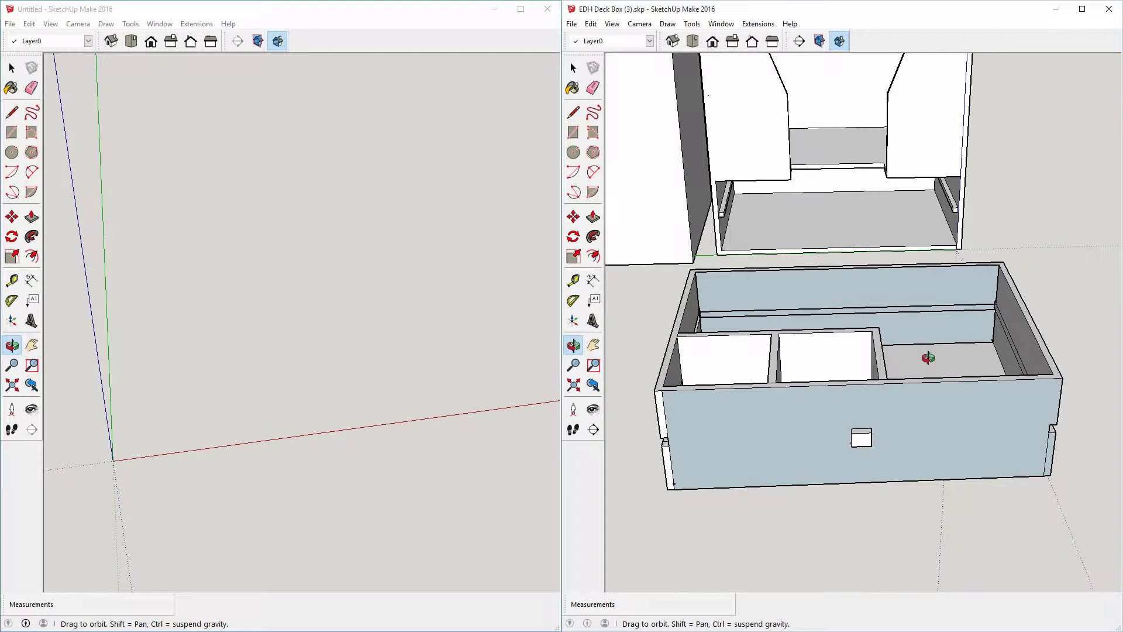
pyautogui.moveTo(866, 297); pyautogui.dragTo(830, 452)
pyautogui.moveTo(840, 393); pyautogui.dragTo(917, 422)
pyautogui.moveTo(999, 421); pyautogui.dragTo(849, 328)
pyautogui.scroll(4, 817, 410)
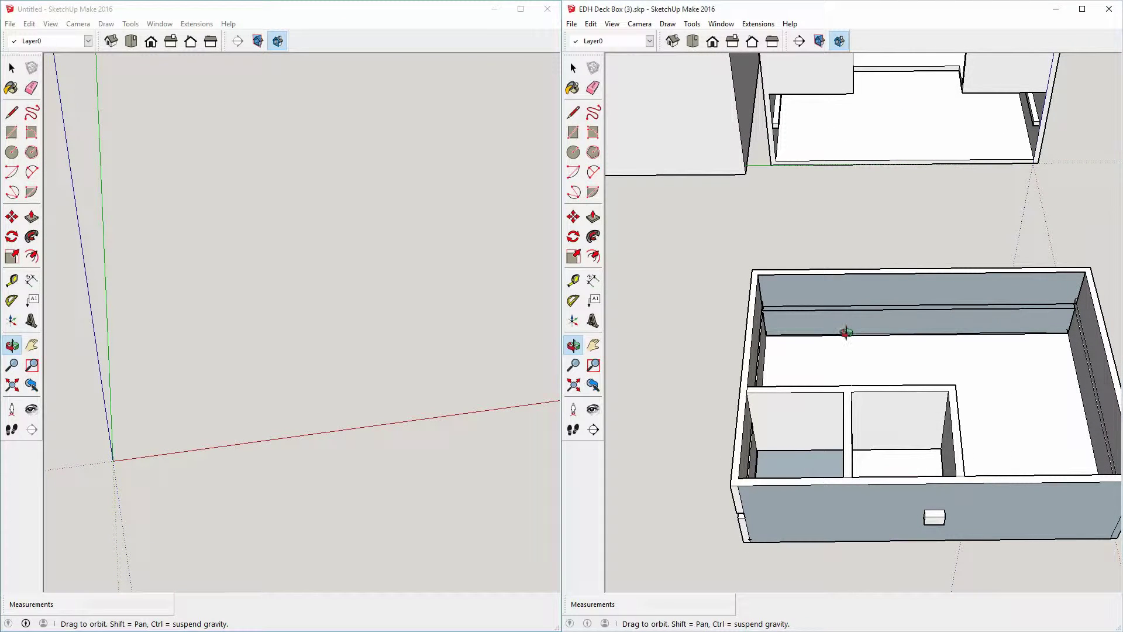
pyautogui.moveTo(850, 402); pyautogui.dragTo(765, 353)
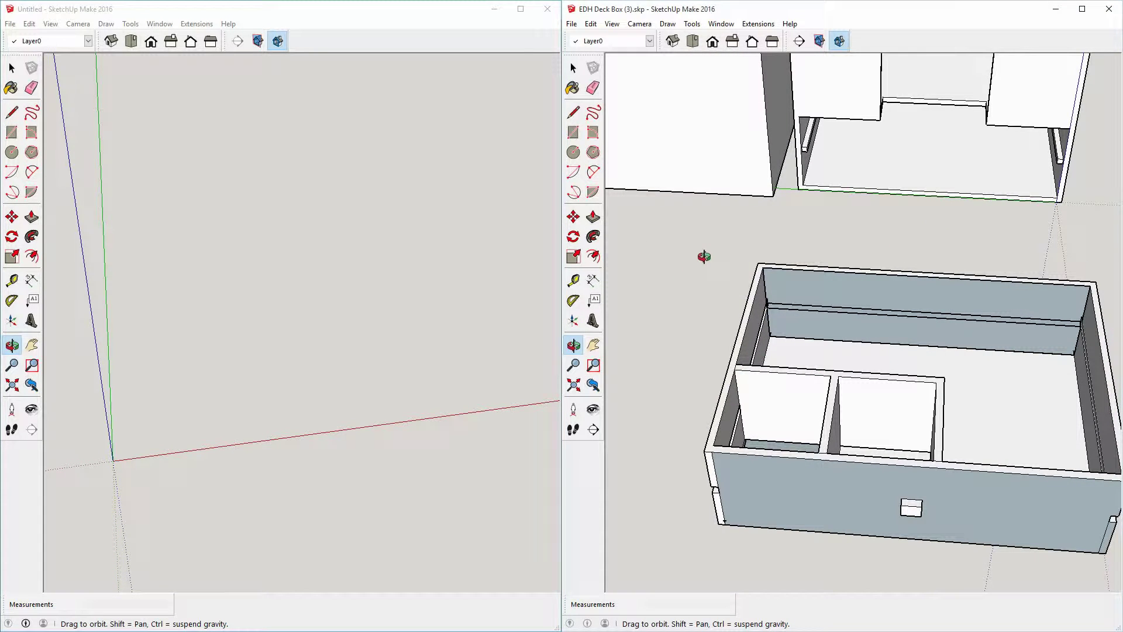
pyautogui.scroll(-3, 692, 271)
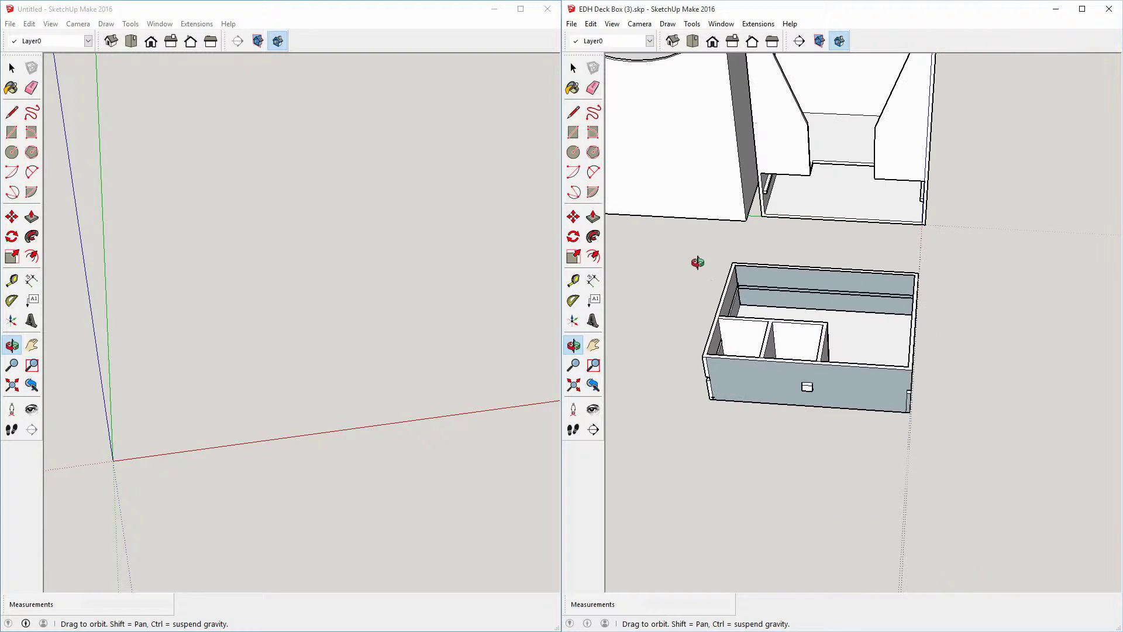
pyautogui.moveTo(964, 463); pyautogui.dragTo(885, 393)
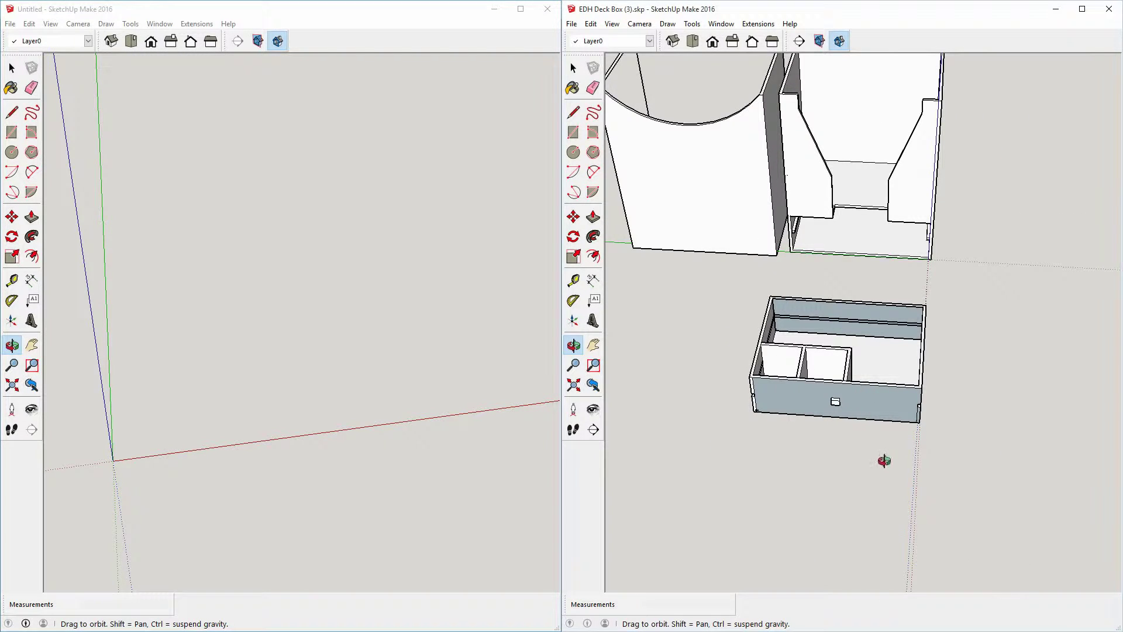
pyautogui.moveTo(883, 458); pyautogui.dragTo(800, 316)
pyautogui.scroll(2, 800, 316)
pyautogui.scroll(1, 801, 325)
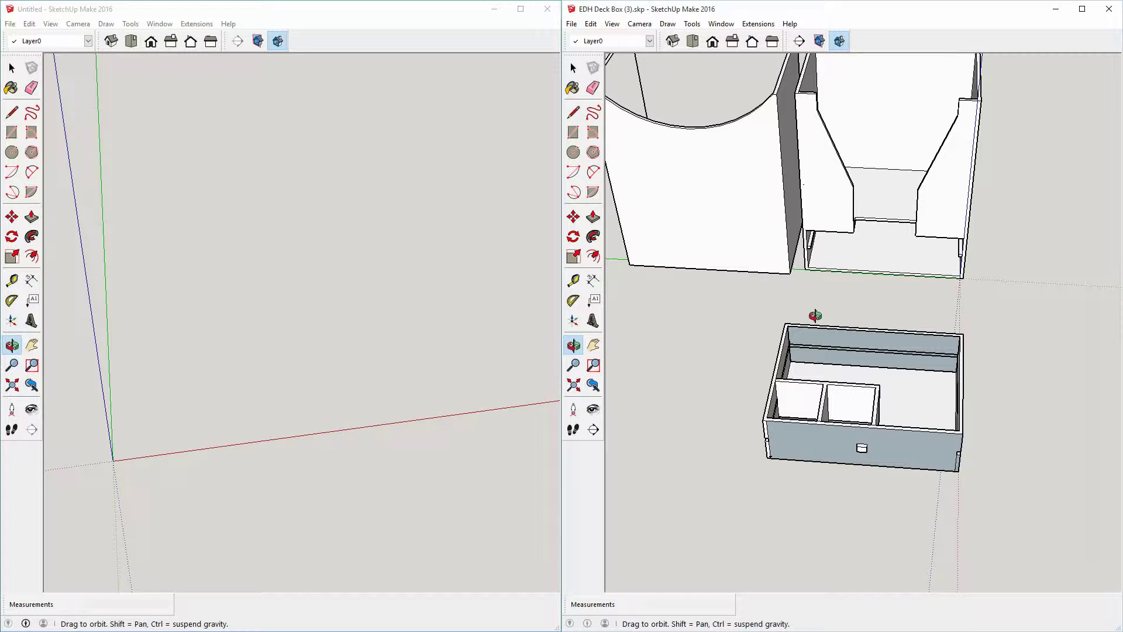
pyautogui.scroll(-2, 960, 447)
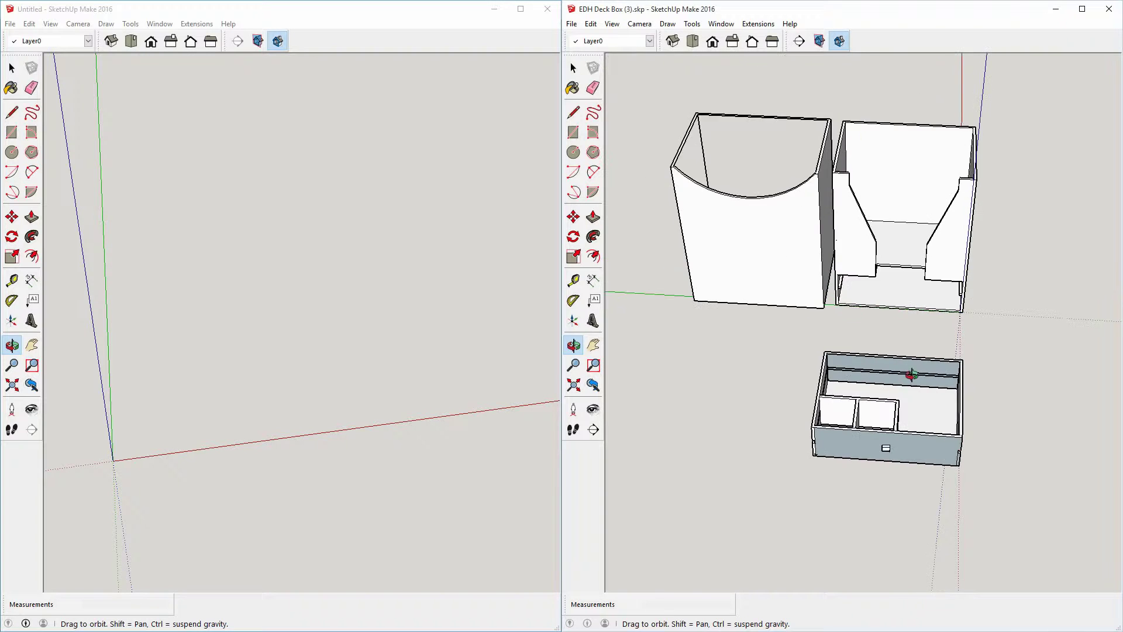
pyautogui.scroll(5, 755, 176)
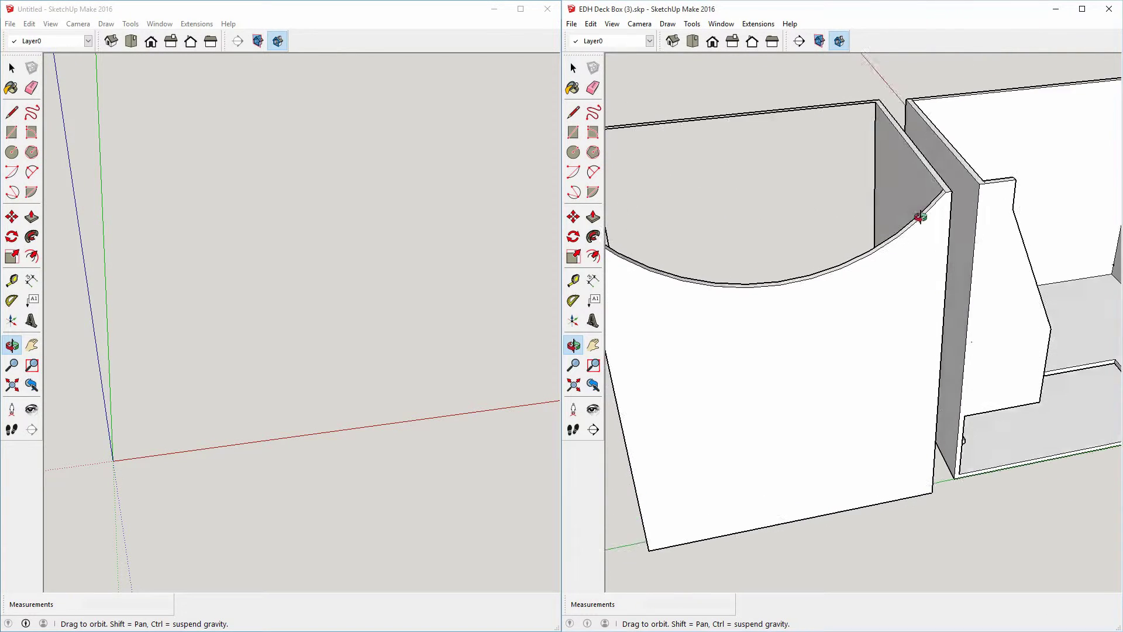
pyautogui.moveTo(921, 217); pyautogui.dragTo(787, 263)
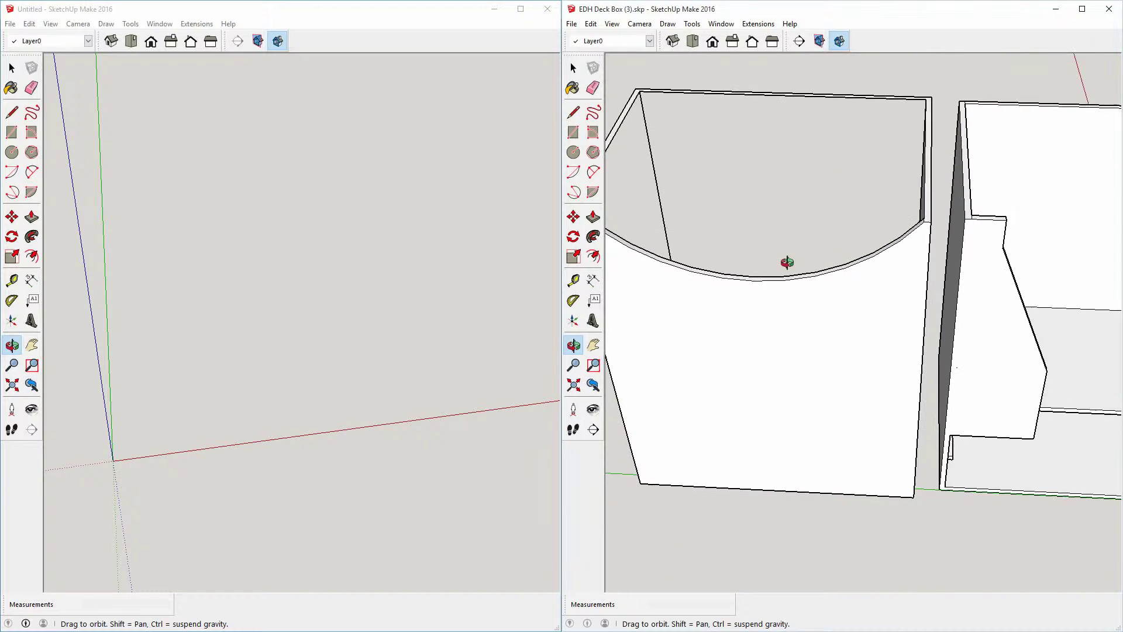
pyautogui.scroll(-3, 760, 264)
pyautogui.scroll(4, 889, 468)
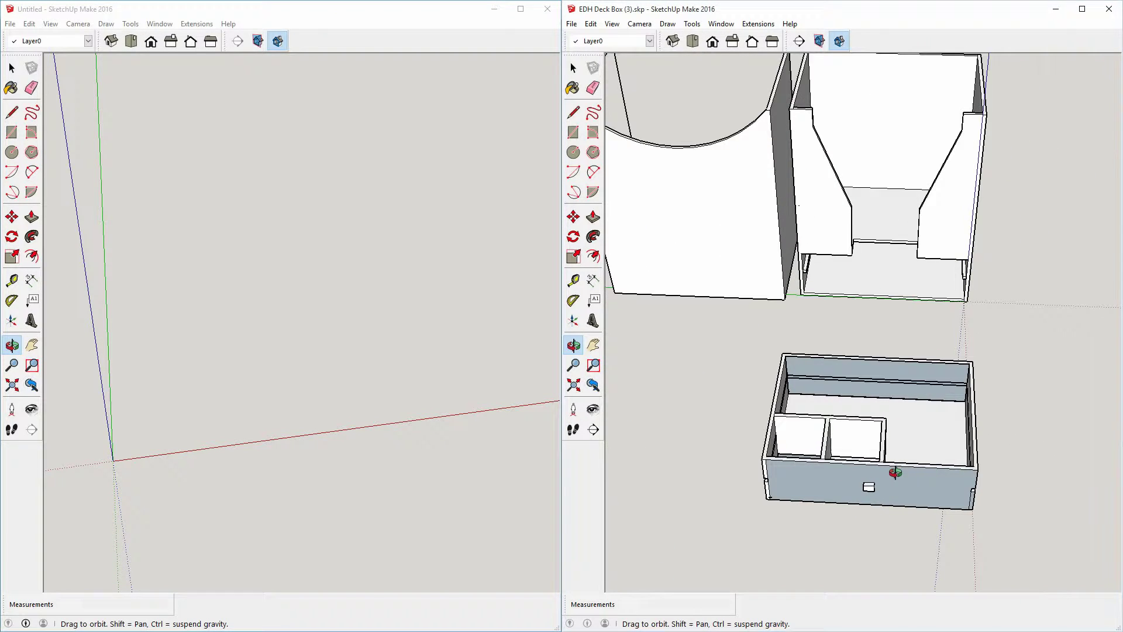
pyautogui.scroll(-3, 762, 155)
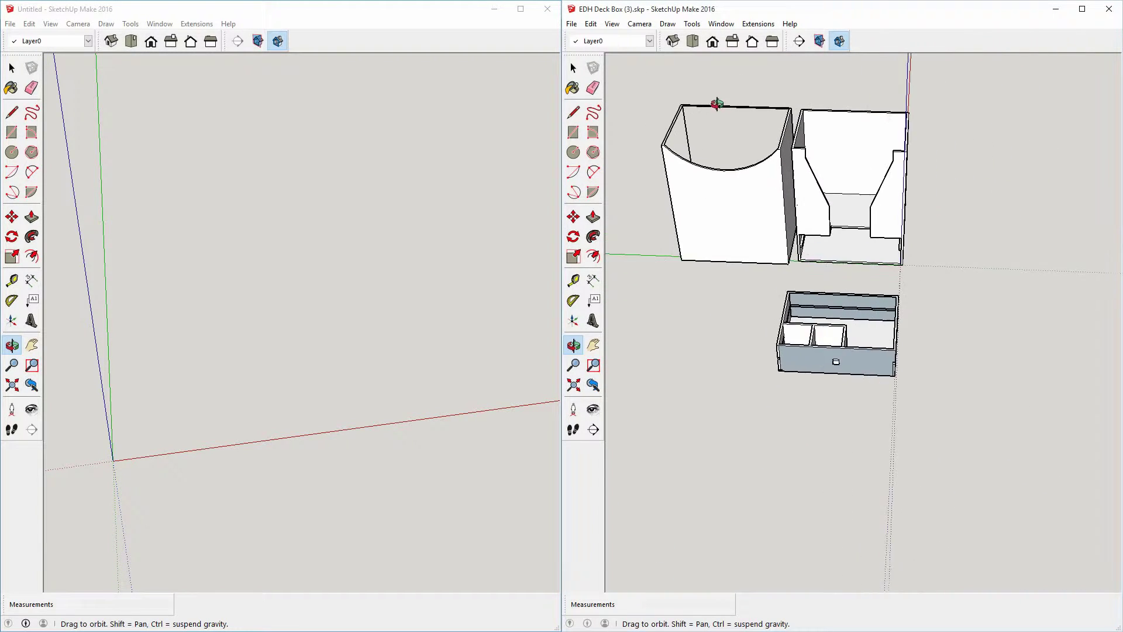
pyautogui.scroll(4, 714, 138)
pyautogui.moveTo(715, 138); pyautogui.dragTo(1043, 384)
pyautogui.scroll(-3, 770, 246)
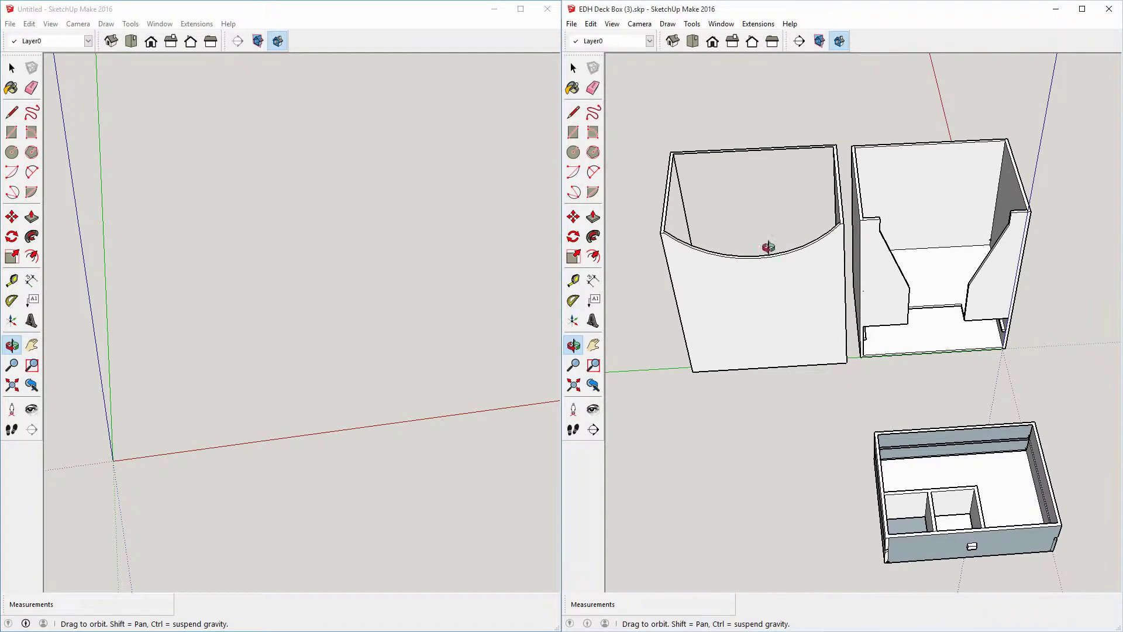
pyautogui.scroll(4, 720, 176)
pyautogui.moveTo(782, 367); pyautogui.dragTo(769, 316)
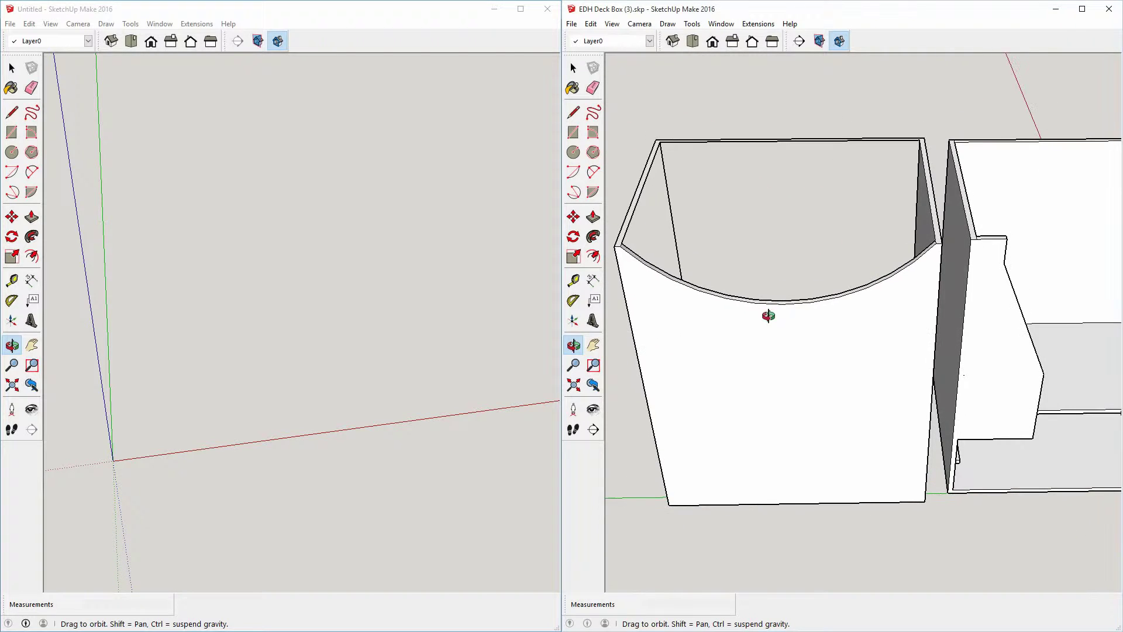
pyautogui.scroll(-4, 731, 264)
pyautogui.scroll(2, 925, 454)
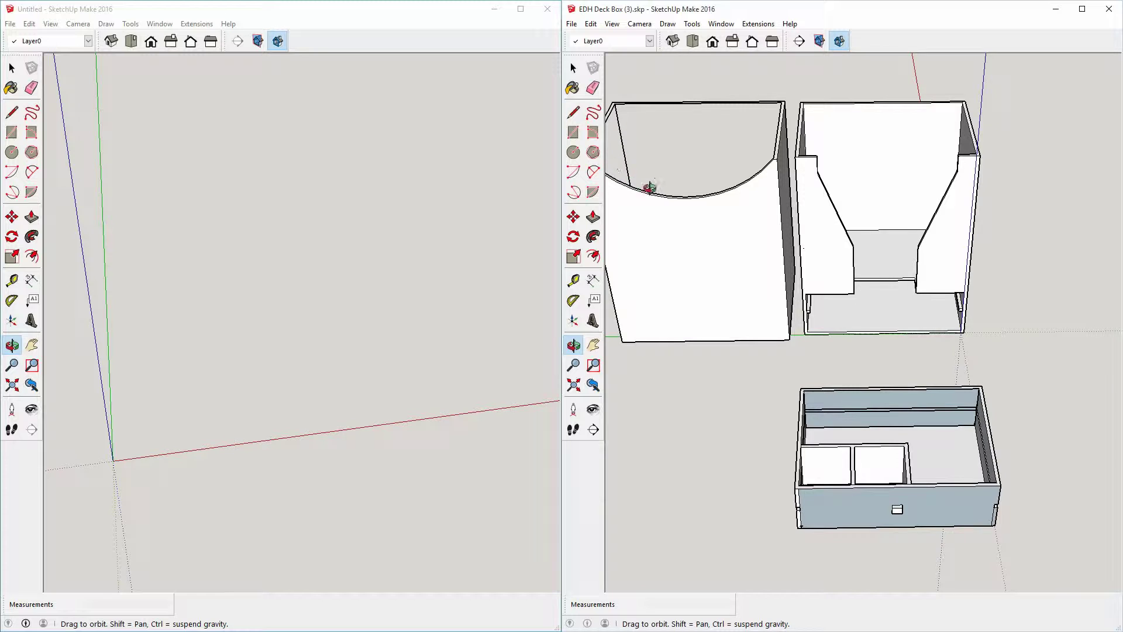
pyautogui.scroll(-1, 930, 333)
pyautogui.scroll(3, 732, 183)
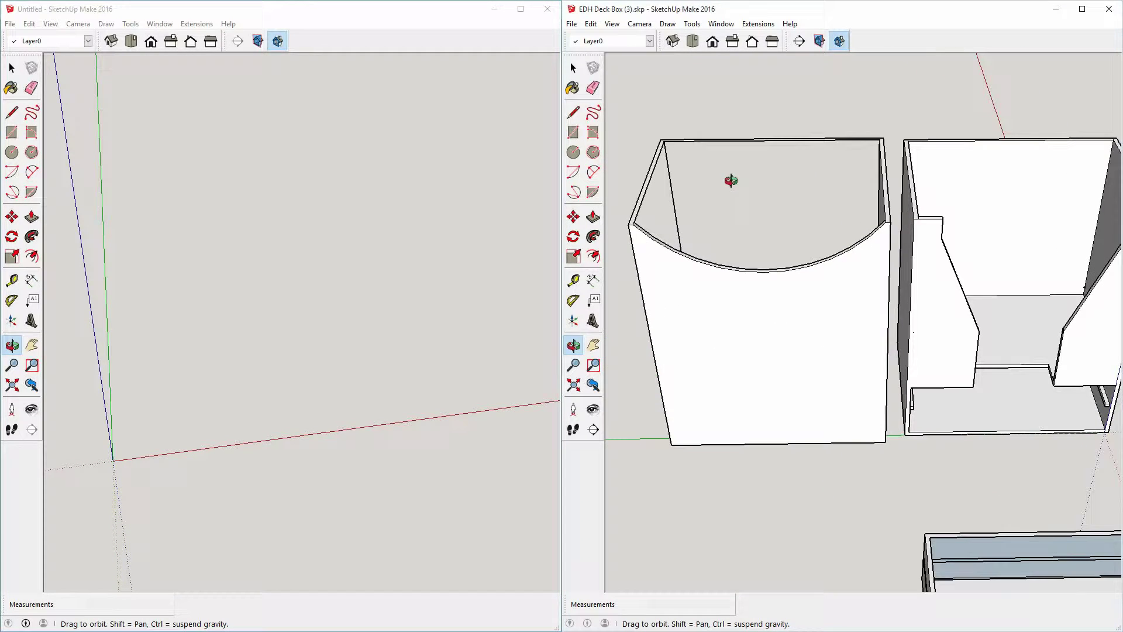
pyautogui.moveTo(750, 341); pyautogui.dragTo(751, 367)
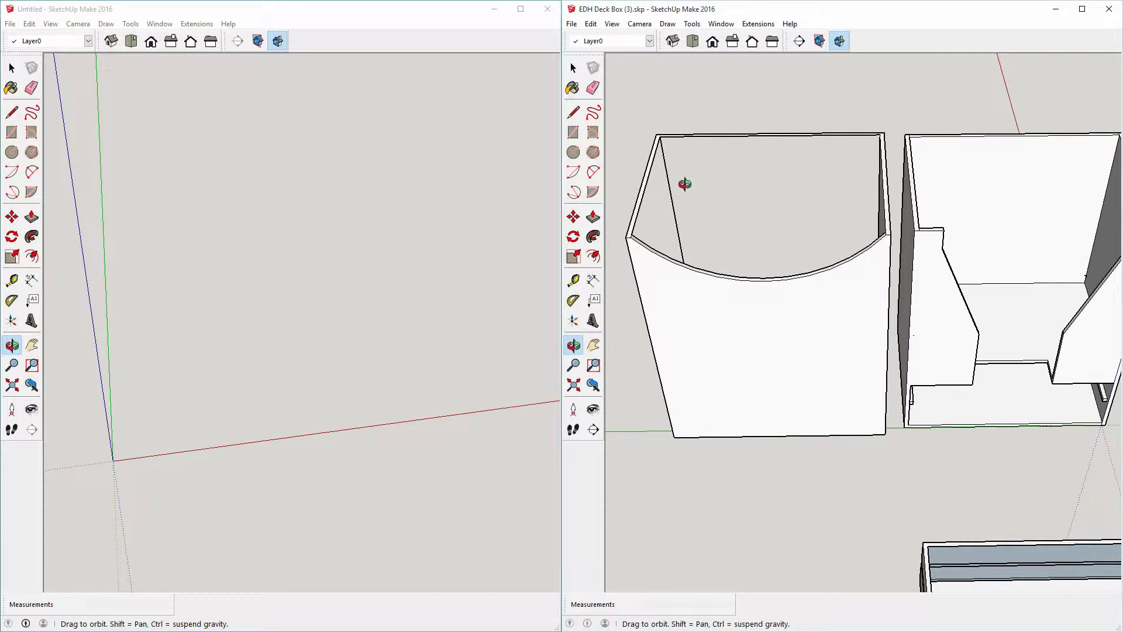
pyautogui.scroll(-2, 705, 313)
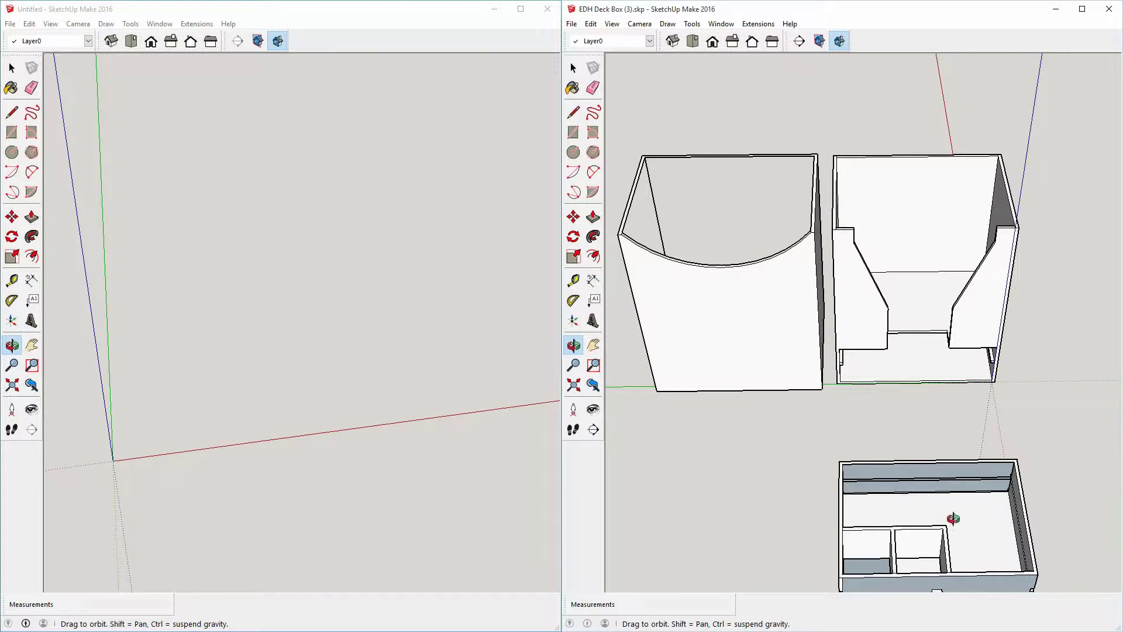
pyautogui.moveTo(690, 321); pyautogui.dragTo(785, 470)
pyautogui.scroll(3, 787, 462)
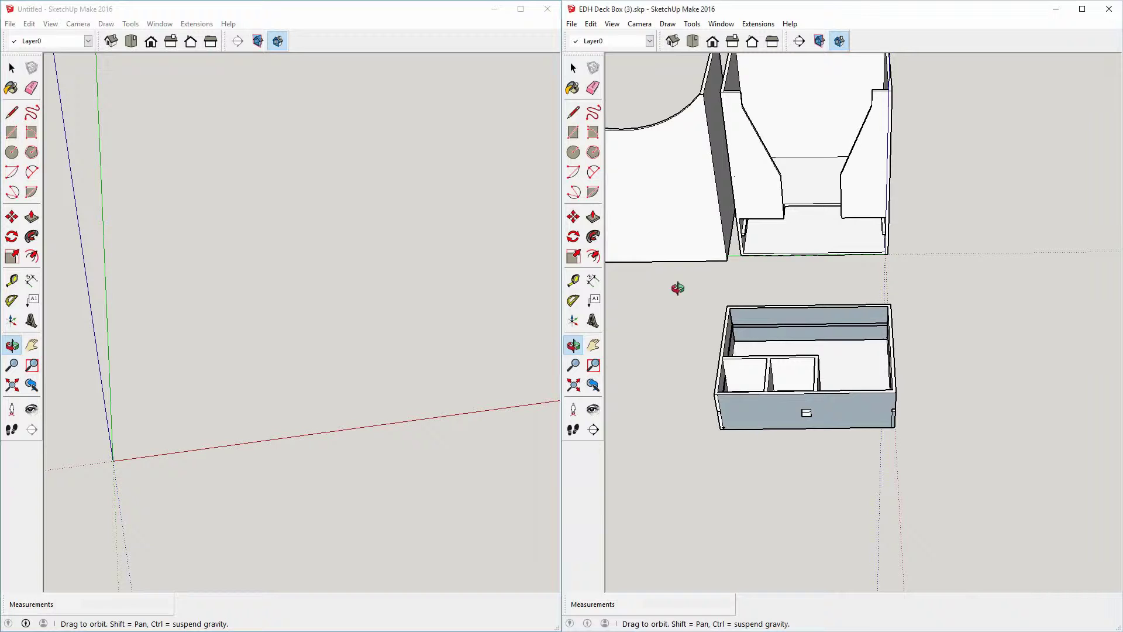
pyautogui.scroll(4, 830, 434)
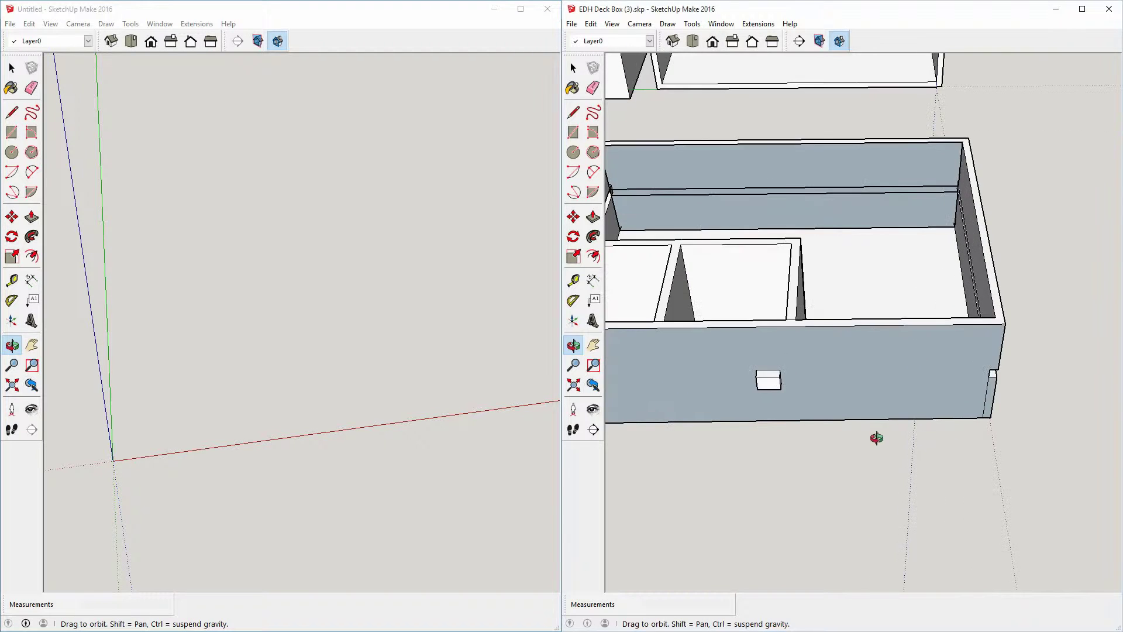
pyautogui.scroll(-2, 878, 439)
pyautogui.scroll(-1, 850, 326)
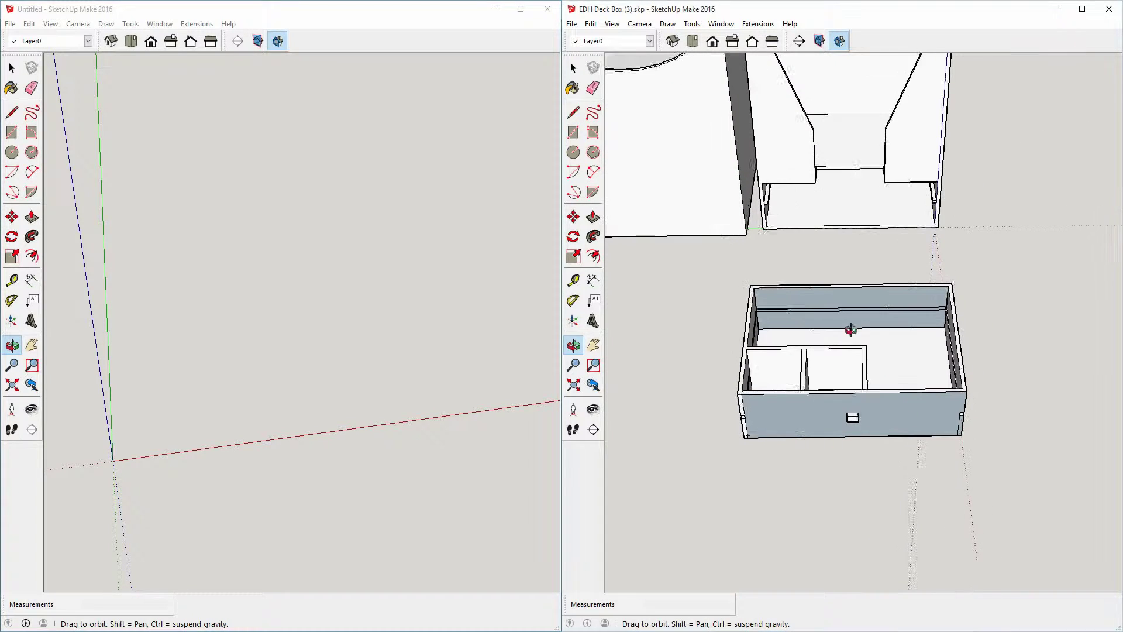
pyautogui.scroll(2, 740, 269)
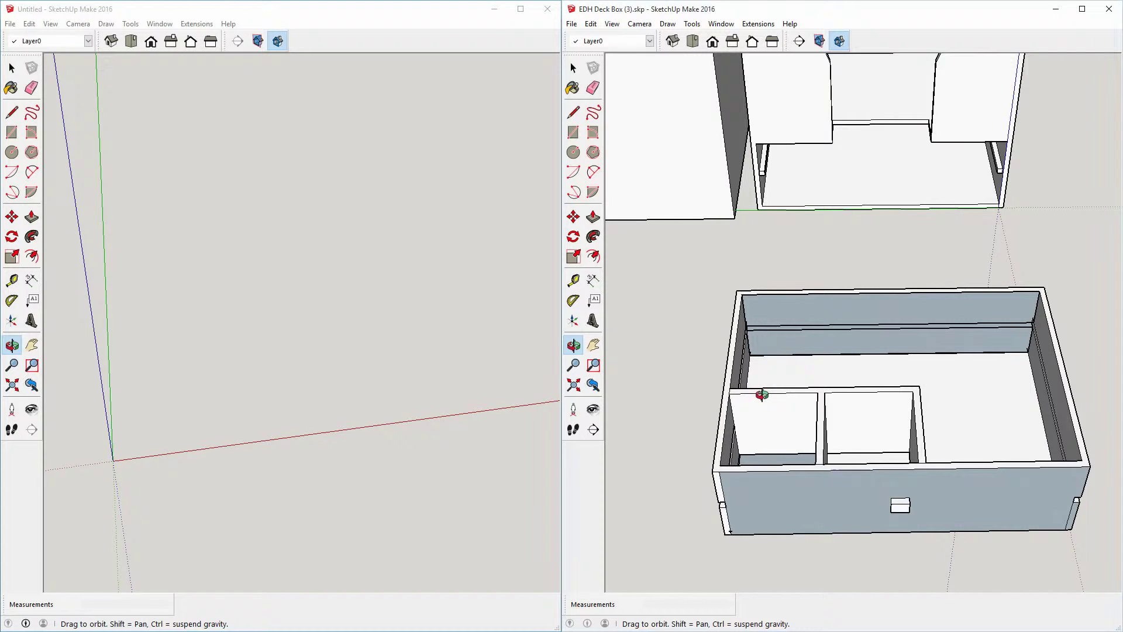
pyautogui.moveTo(760, 393)
pyautogui.mouseDown()
pyautogui.moveTo(767, 331)
pyautogui.moveTo(757, 366)
pyautogui.moveTo(755, 347)
pyautogui.mouseUp()
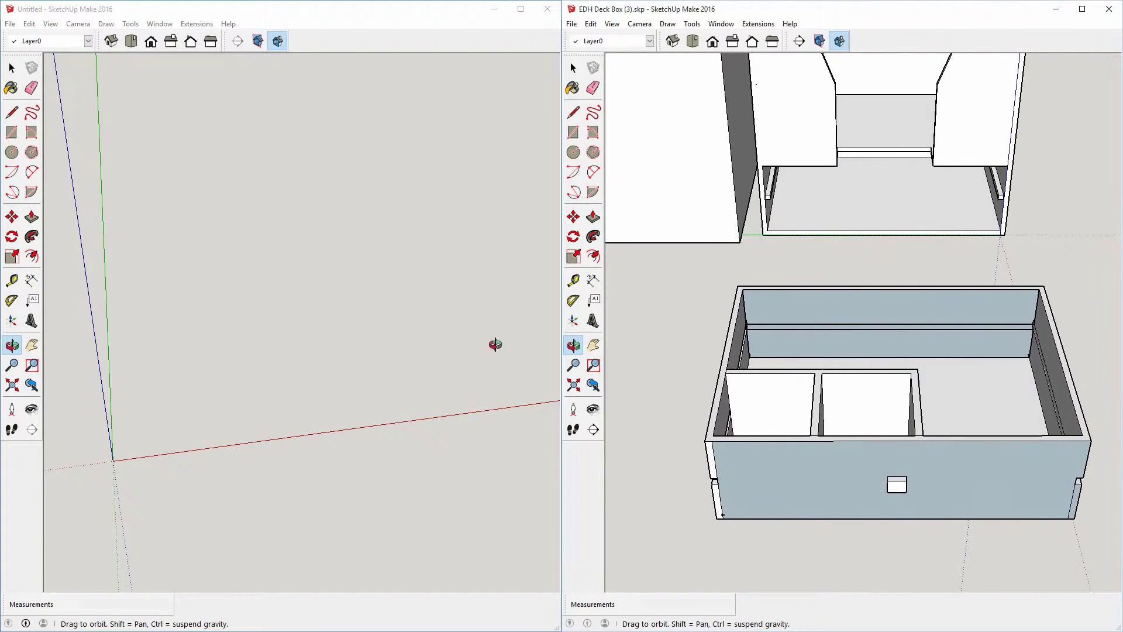
# - Dimension the reference drawer's 98.6mm width below its bottom front edge
pyautogui.click(497, 343)
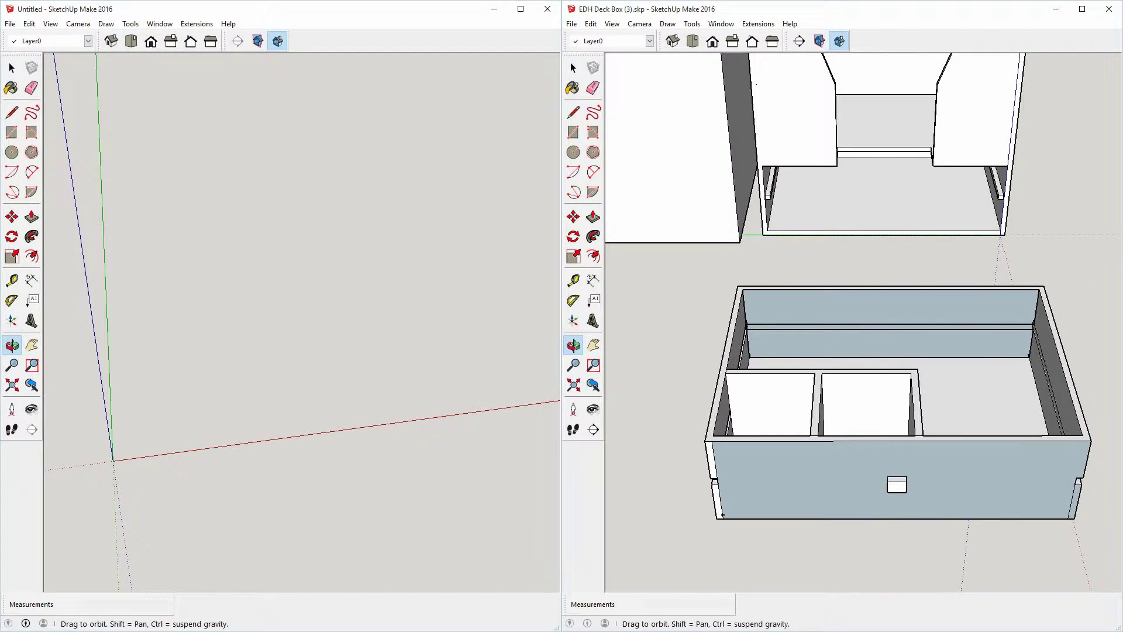
pyautogui.click(594, 285)
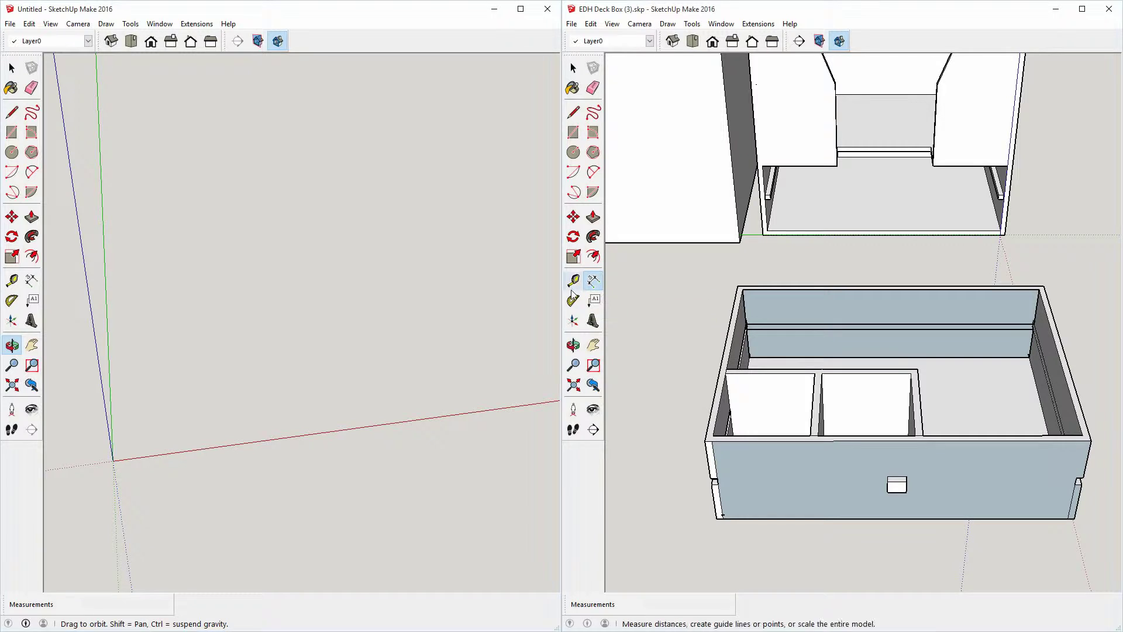
pyautogui.click(750, 520)
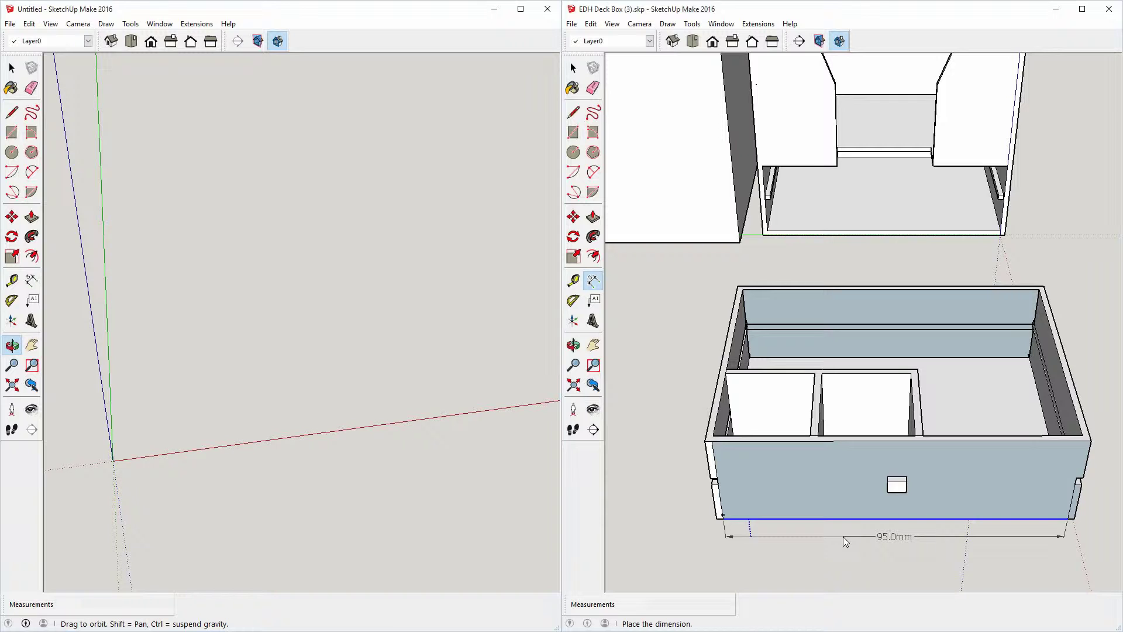
pyautogui.press('Escape')
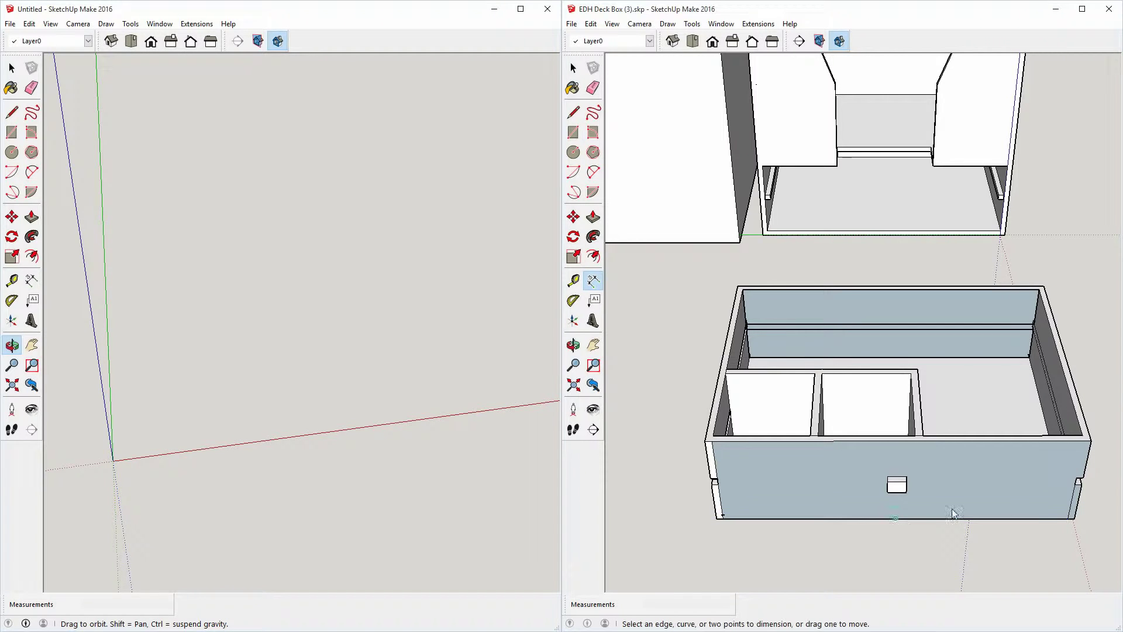
pyautogui.click(1079, 521)
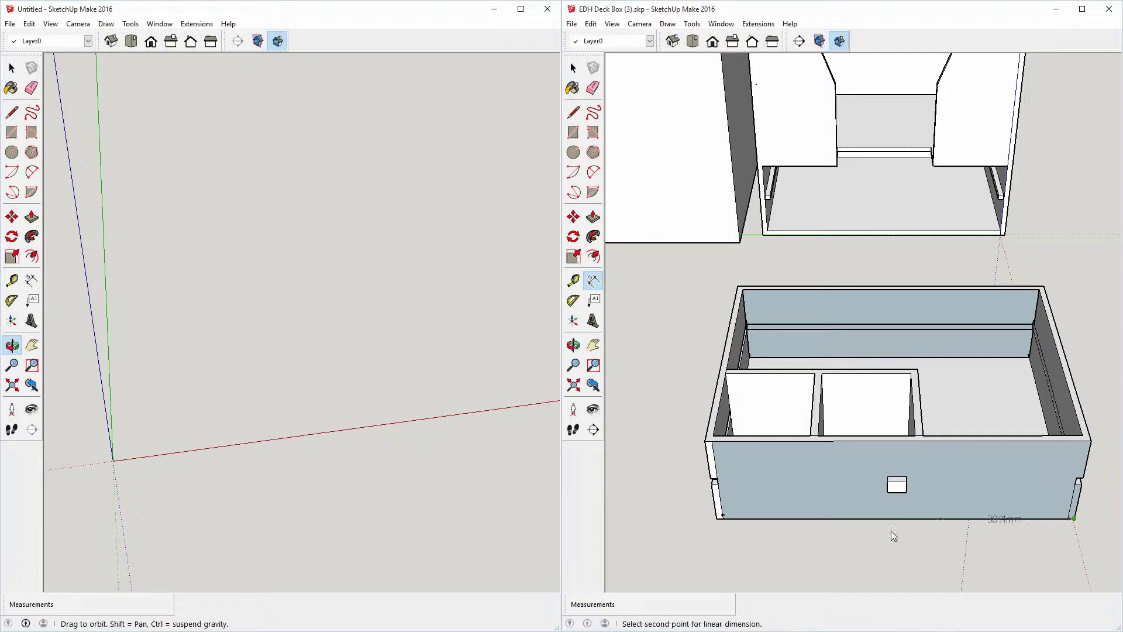
pyautogui.click(716, 519)
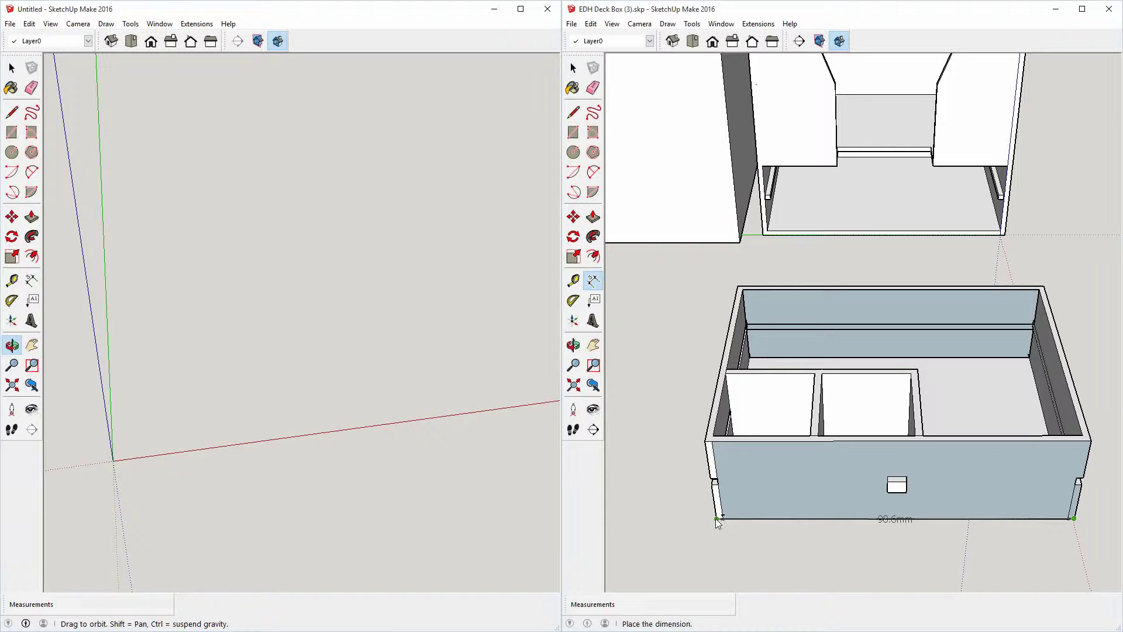
pyautogui.click(716, 552)
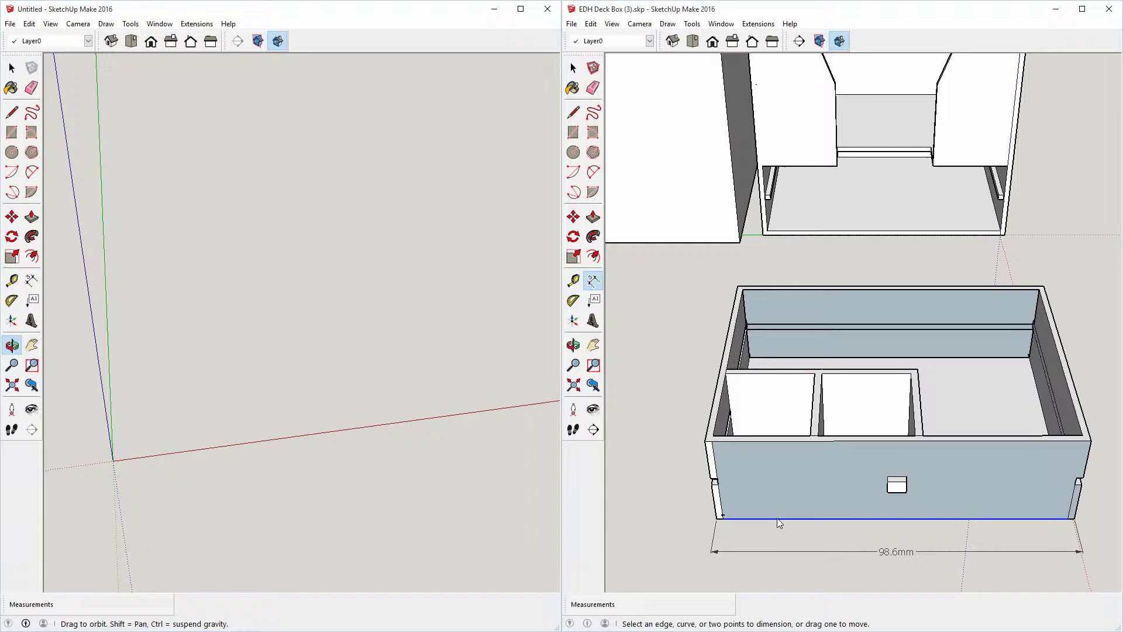
# - Add the 71.0mm depth, 29.6mm height and 54.0mm by 27.0mm bay dimensions
pyautogui.click(774, 521)
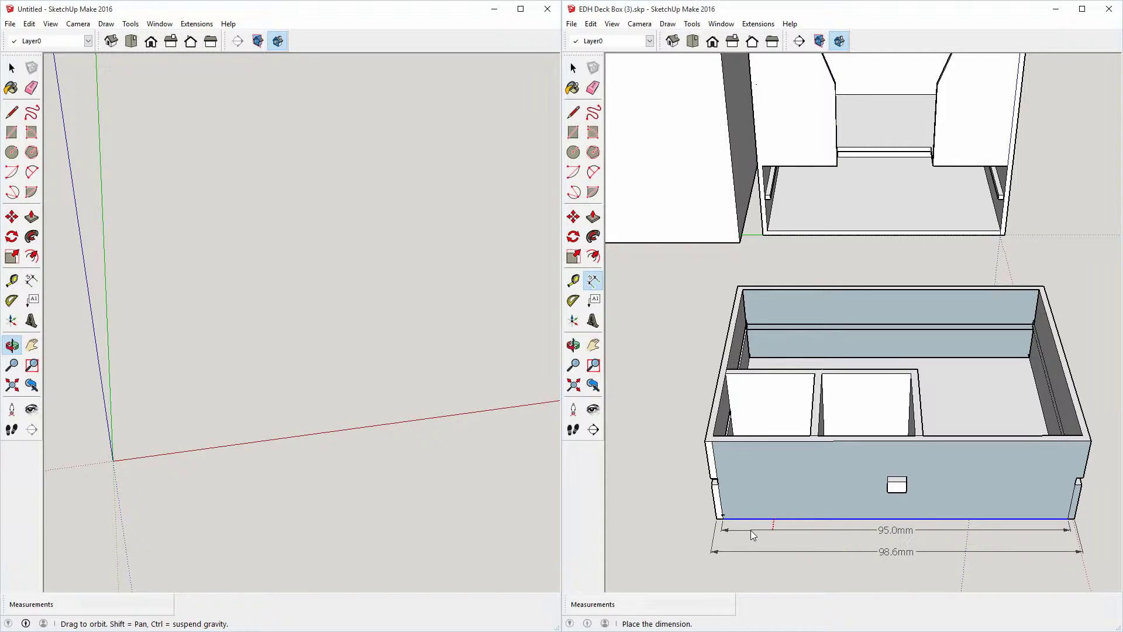
pyautogui.press('Escape')
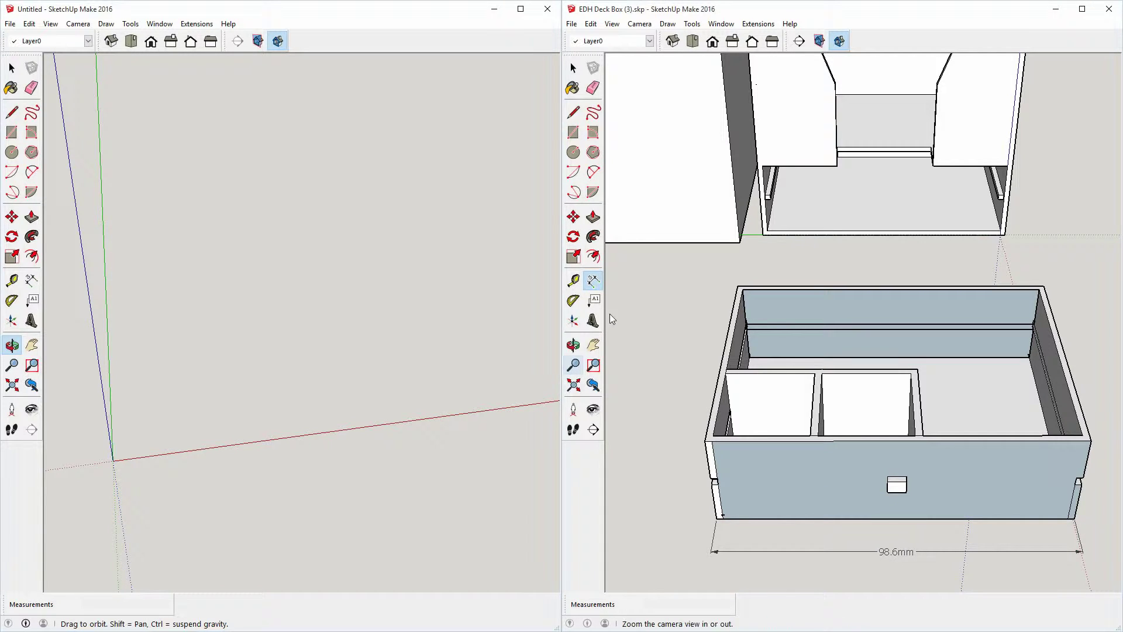
pyautogui.click(574, 345)
pyautogui.moveTo(655, 414); pyautogui.dragTo(754, 417)
pyautogui.click(594, 281)
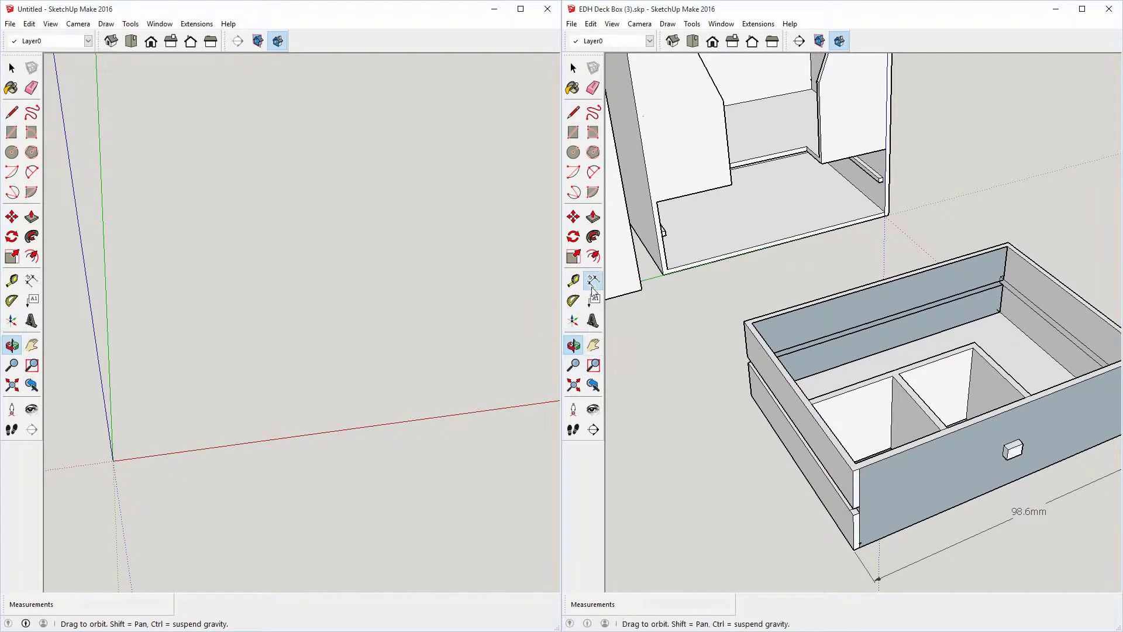
pyautogui.click(802, 468)
pyautogui.click(764, 477)
pyautogui.click(856, 547)
pyautogui.click(853, 477)
pyautogui.click(816, 526)
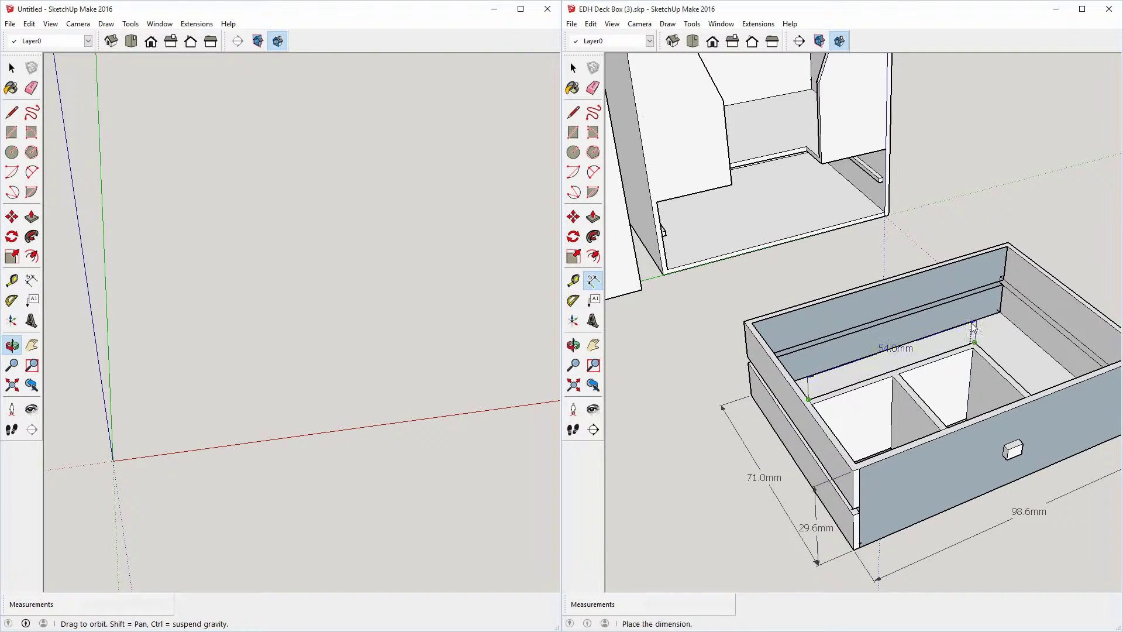
pyautogui.moveTo(942, 339); pyautogui.dragTo(912, 474, button='middle')
pyautogui.moveTo(720, 351)
pyautogui.mouseDown(button='middle')
pyautogui.moveTo(753, 358)
pyautogui.moveTo(760, 344)
pyautogui.moveTo(730, 333)
pyautogui.moveTo(756, 270)
pyautogui.moveTo(725, 310)
pyautogui.moveTo(727, 363)
pyautogui.mouseUp(button='middle')
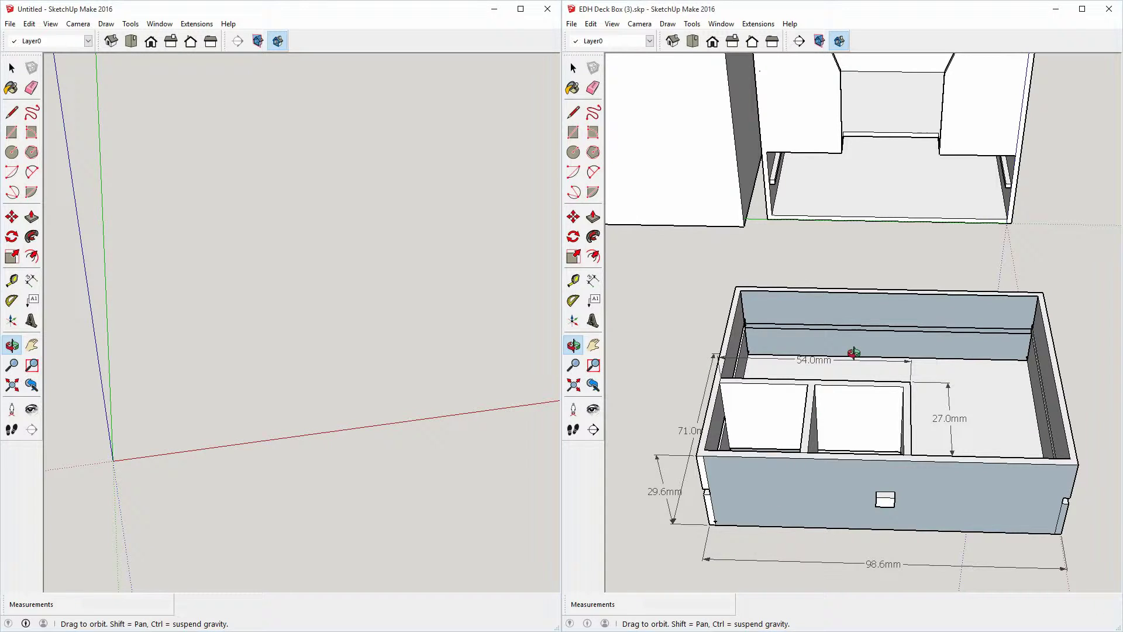
pyautogui.moveTo(835, 434); pyautogui.dragTo(863, 423, button='middle')
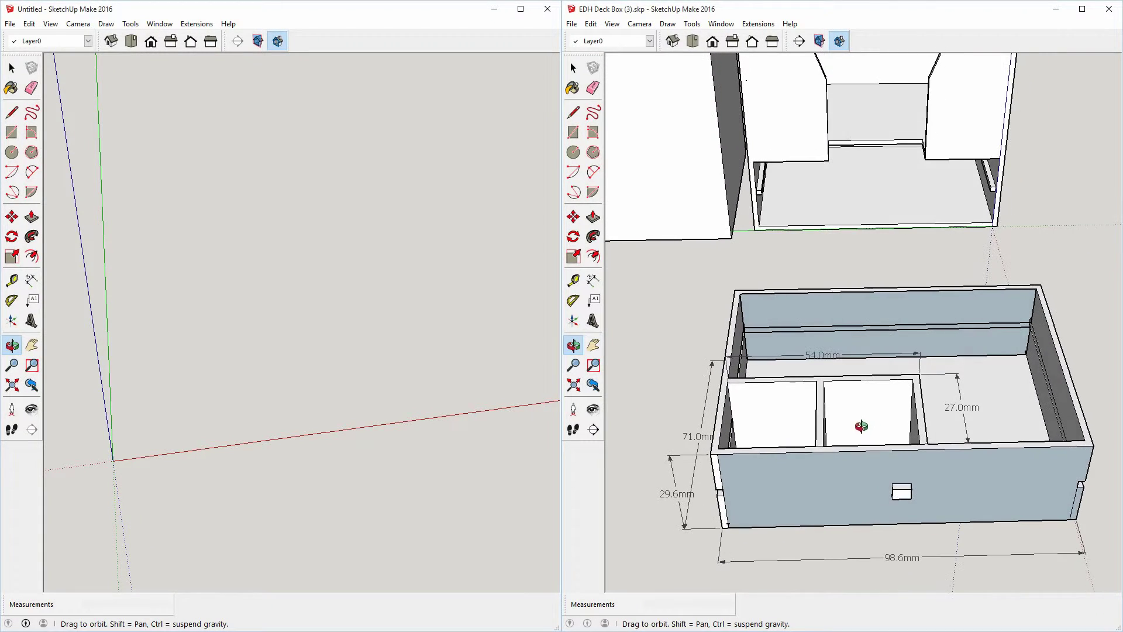
# - Draw a rectangle from the Untitled model's origin by entering 98.6,71
pyautogui.click(13, 134)
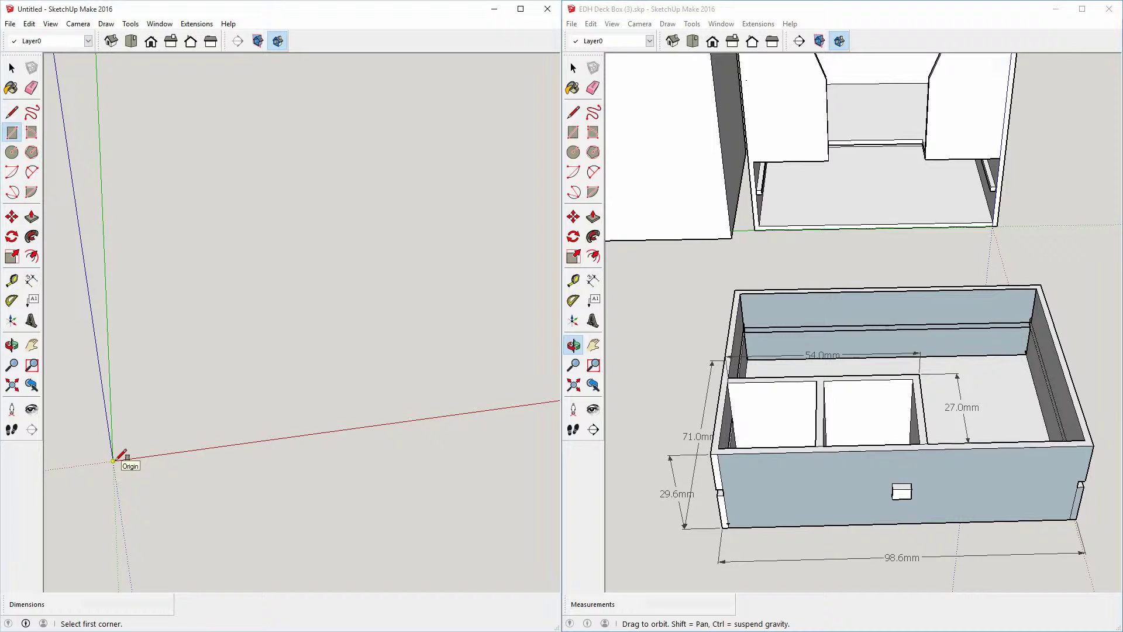
pyautogui.click(114, 460)
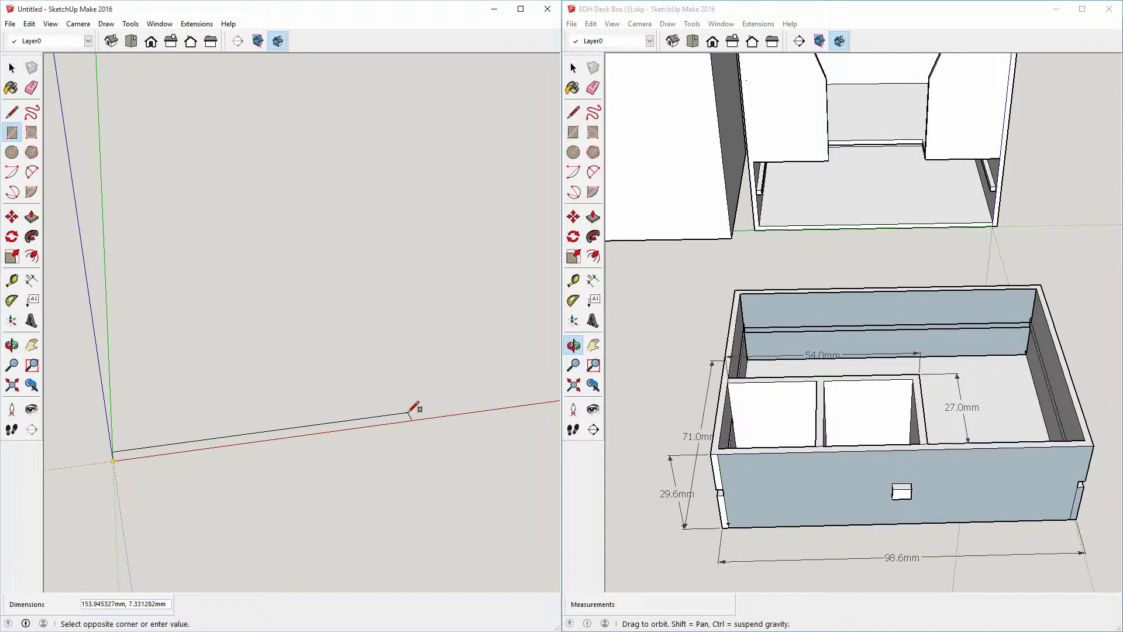
pyautogui.write('98.6,71')
pyautogui.press('Return')
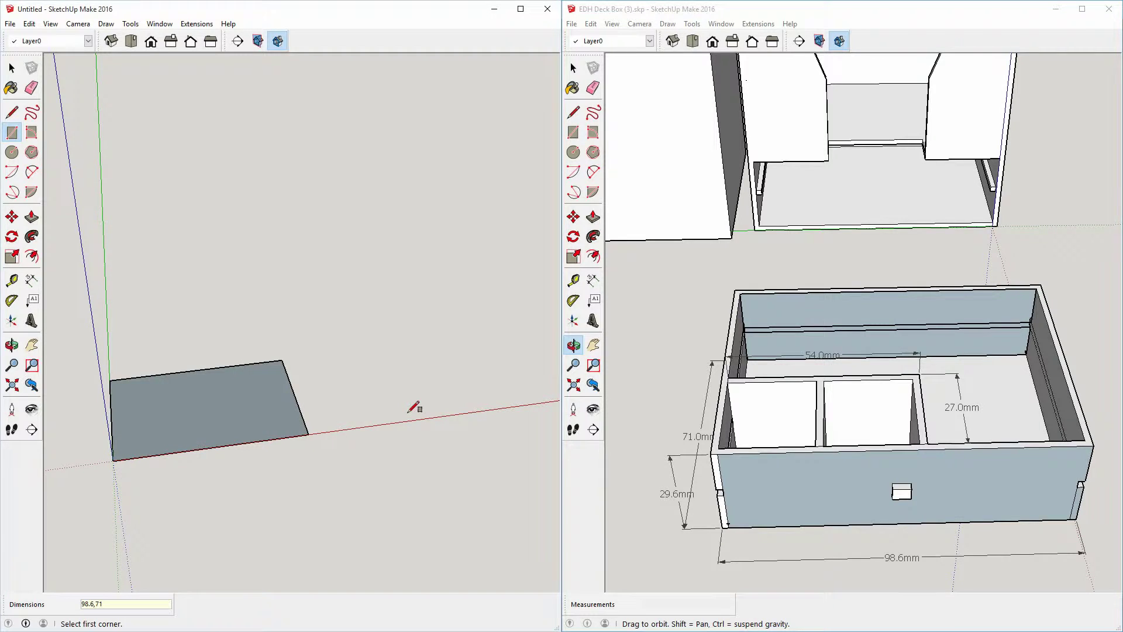
pyautogui.press('space')
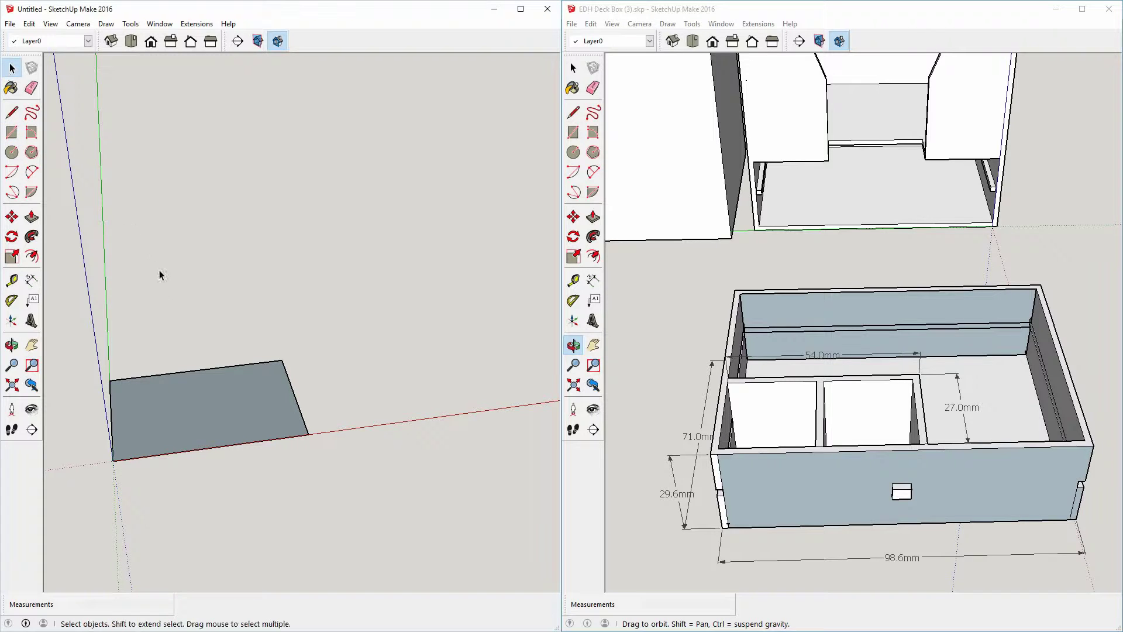
# - Reverse the rectangle's face so its front side points up
pyautogui.click(203, 402)
pyautogui.rightClick(252, 389)
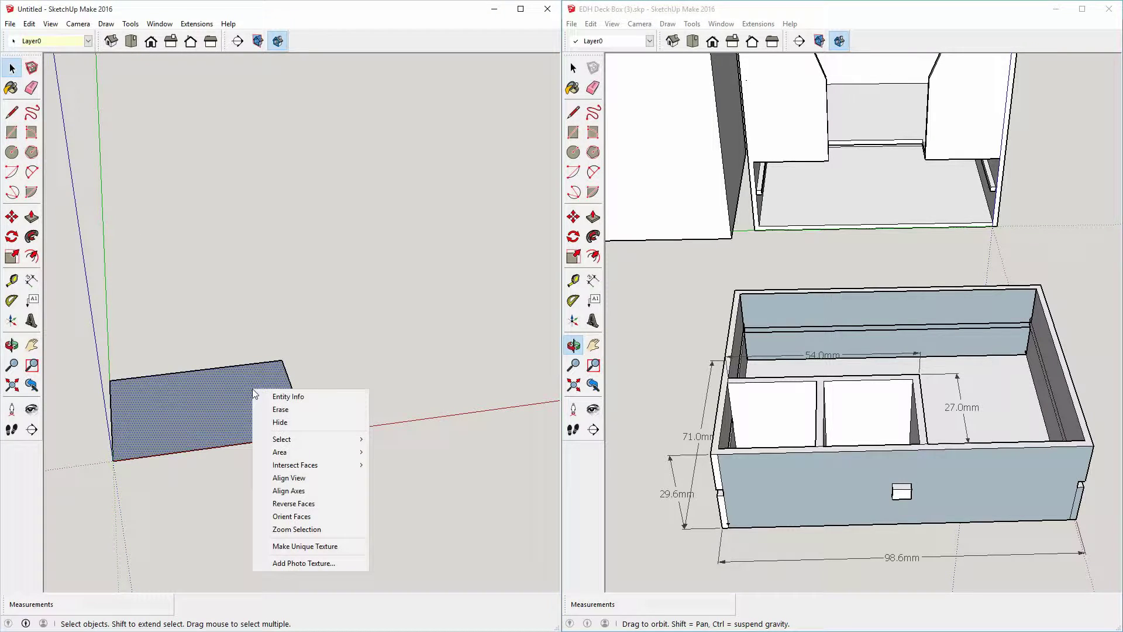
pyautogui.click(293, 504)
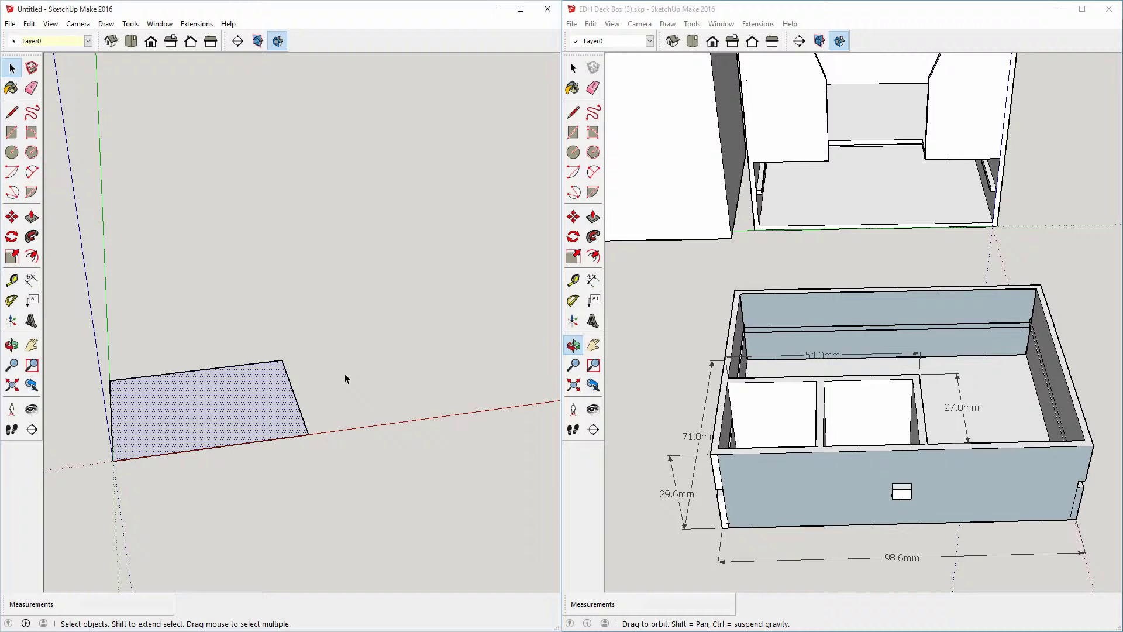
pyautogui.click(345, 373)
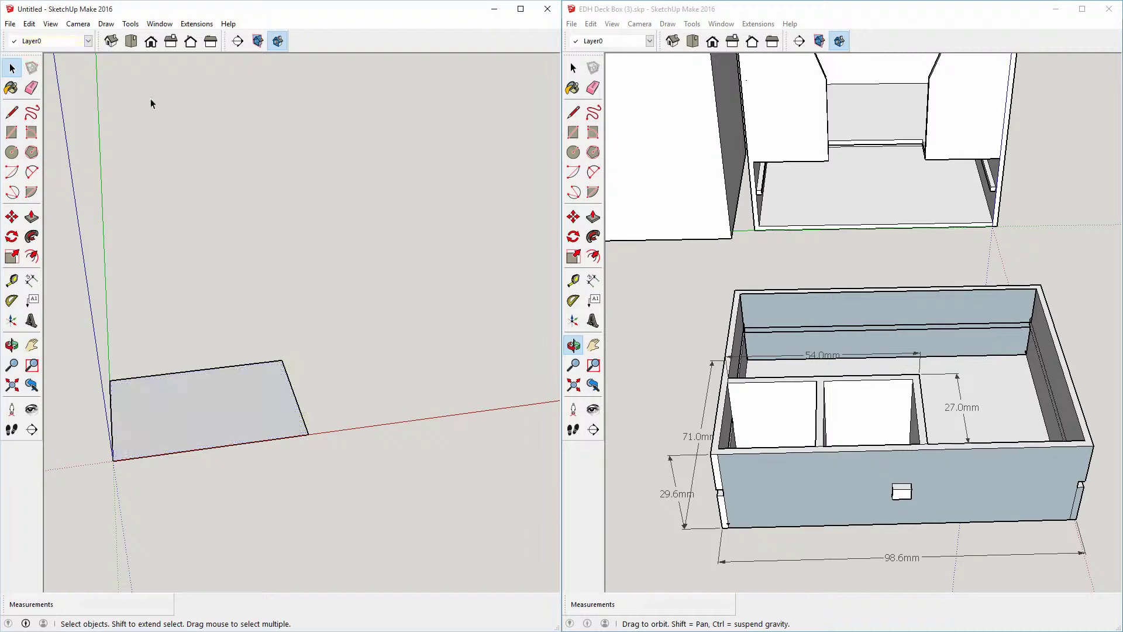
# - Push/Pull the face up 29.6 mm into a solid block and orbit to check it
pyautogui.click(32, 217)
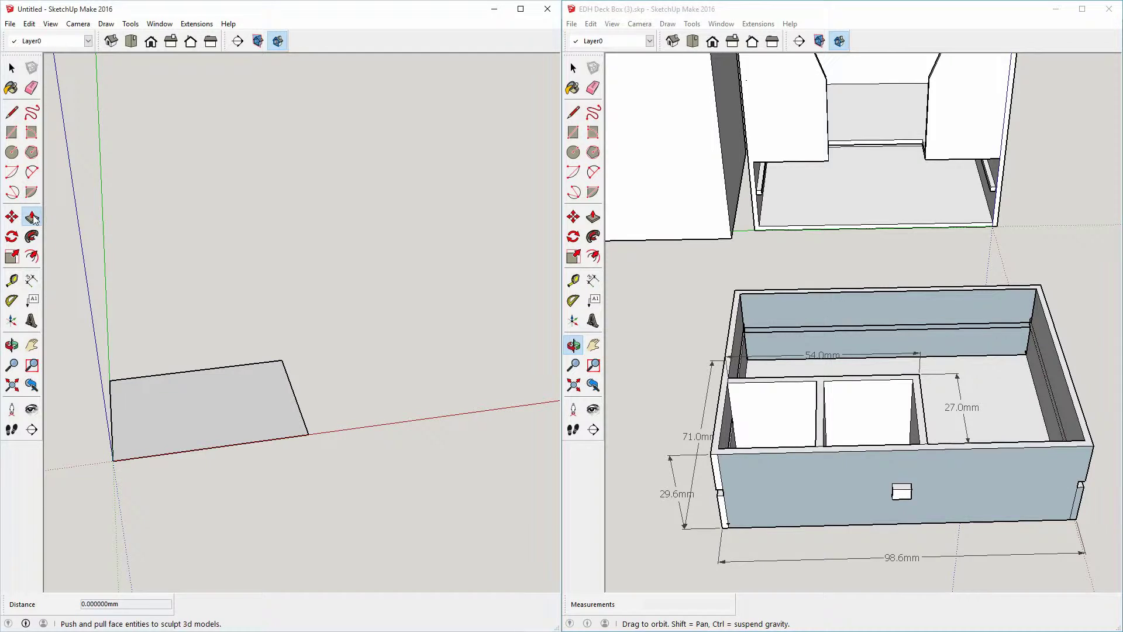
pyautogui.click(233, 412)
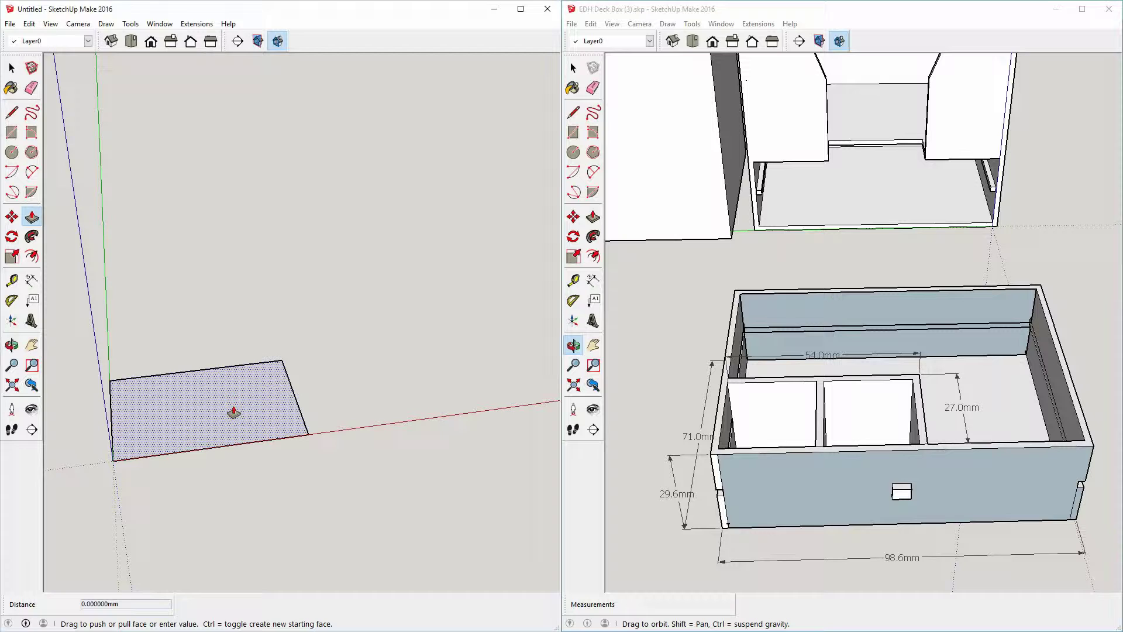
pyautogui.moveTo(234, 412); pyautogui.dragTo(233, 68)
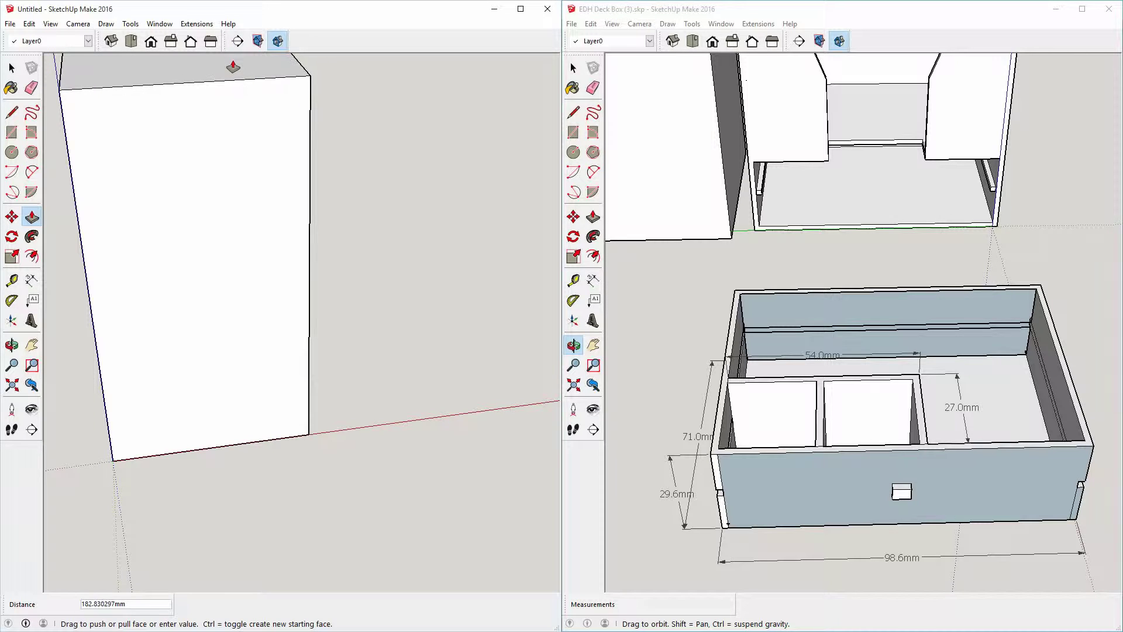
pyautogui.write('29.6')
pyautogui.press('Return')
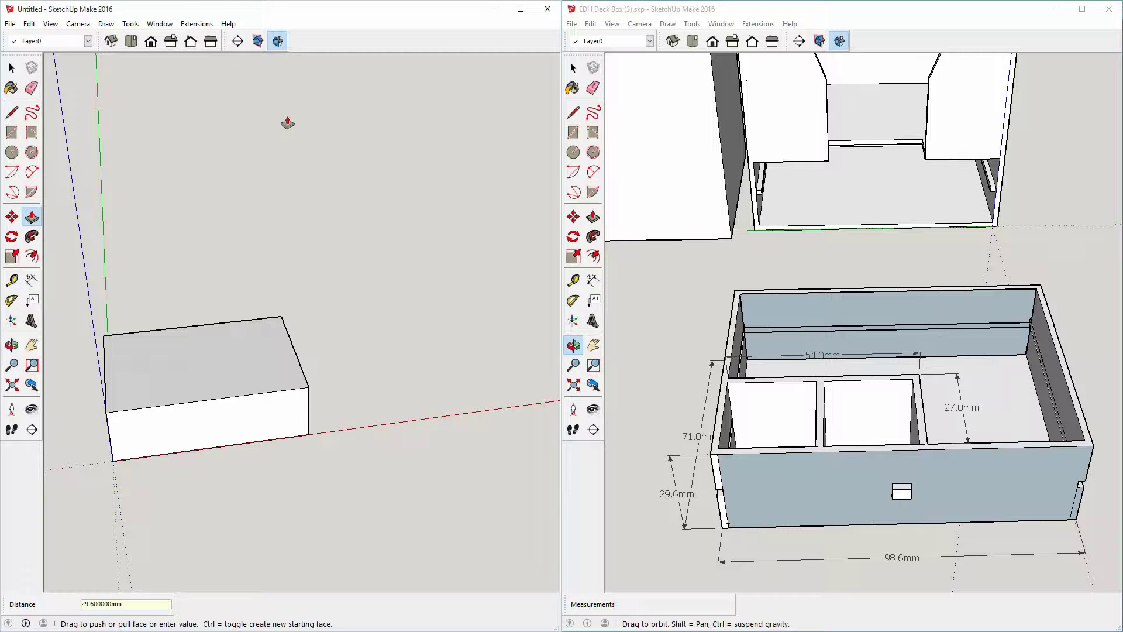
pyautogui.click(12, 345)
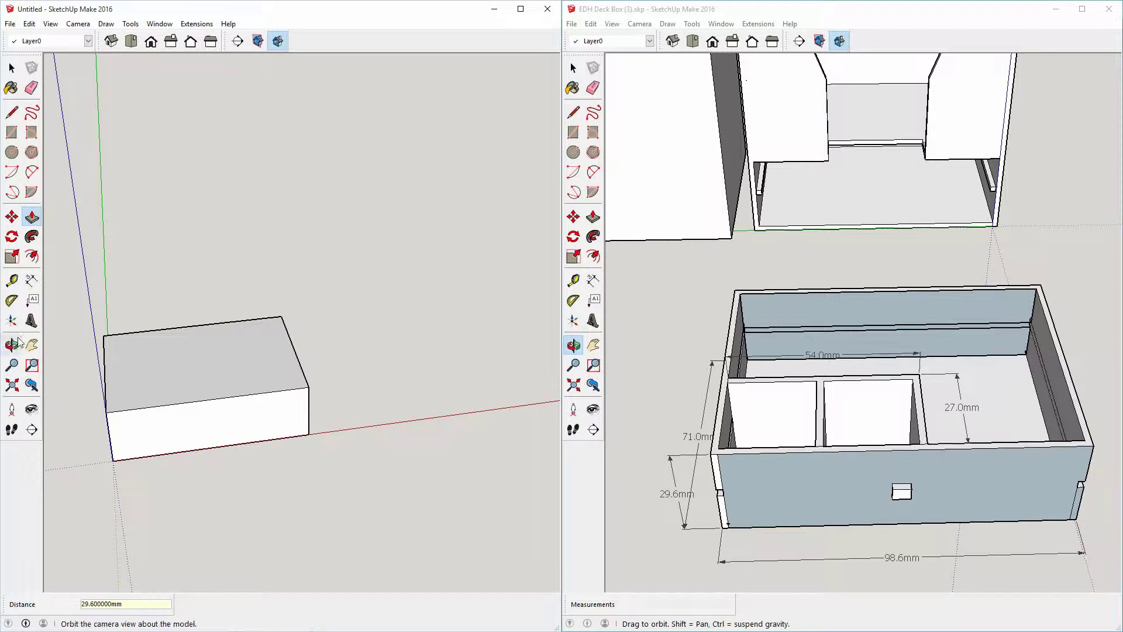
pyautogui.moveTo(325, 316); pyautogui.dragTo(261, 534)
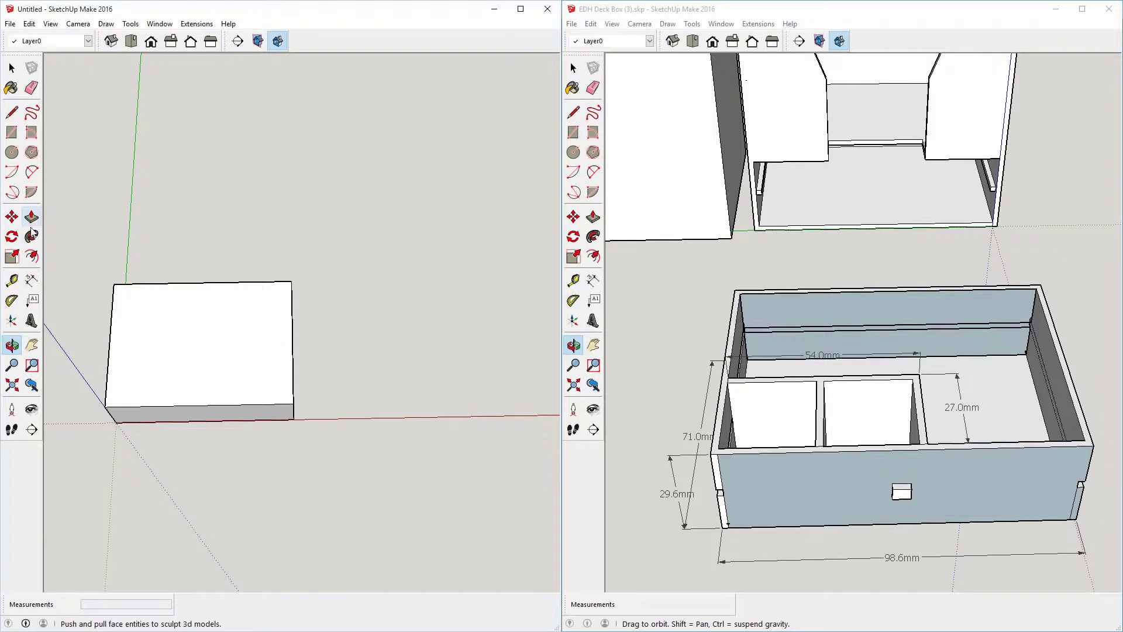
# - Offset the block's top face edges 2 mm inward to mark the wall thickness
pyautogui.click(11, 112)
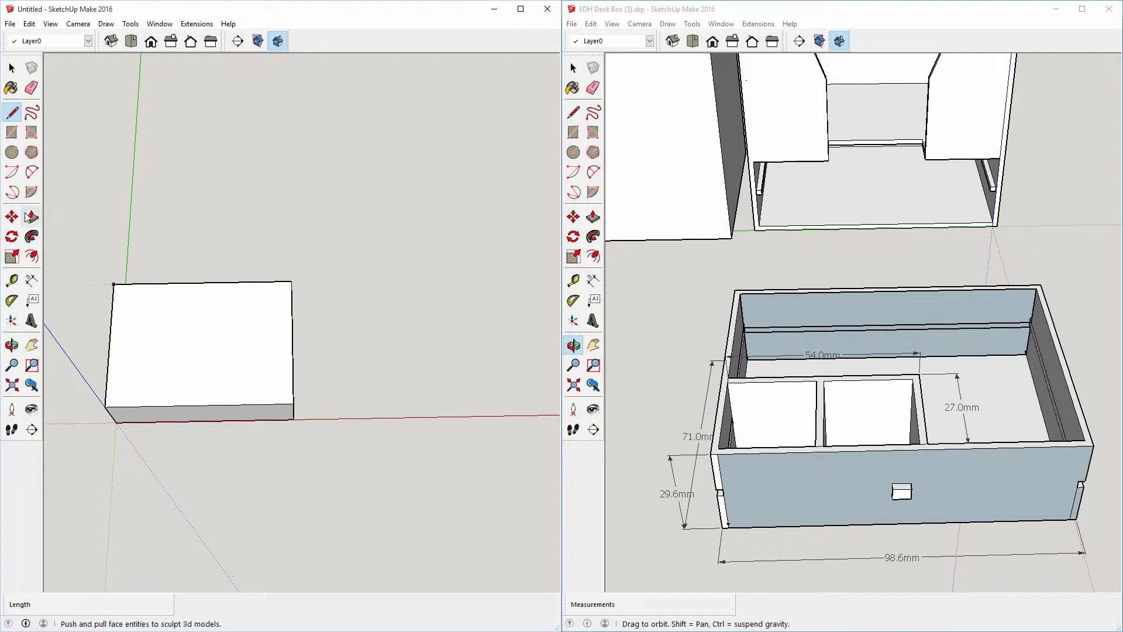
pyautogui.click(31, 256)
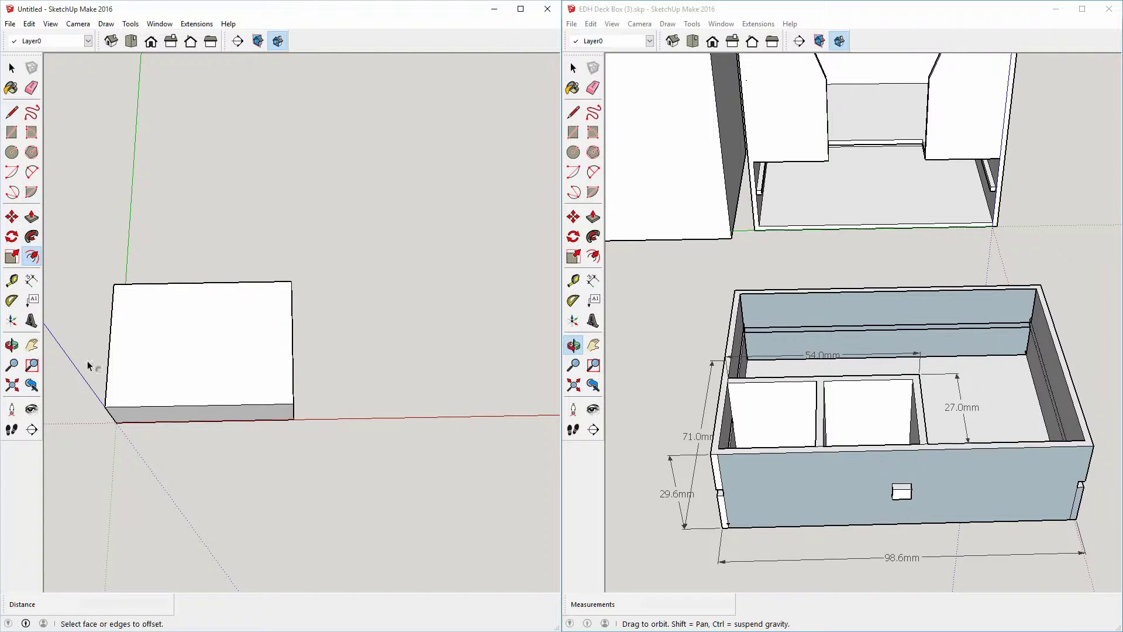
pyautogui.click(120, 357)
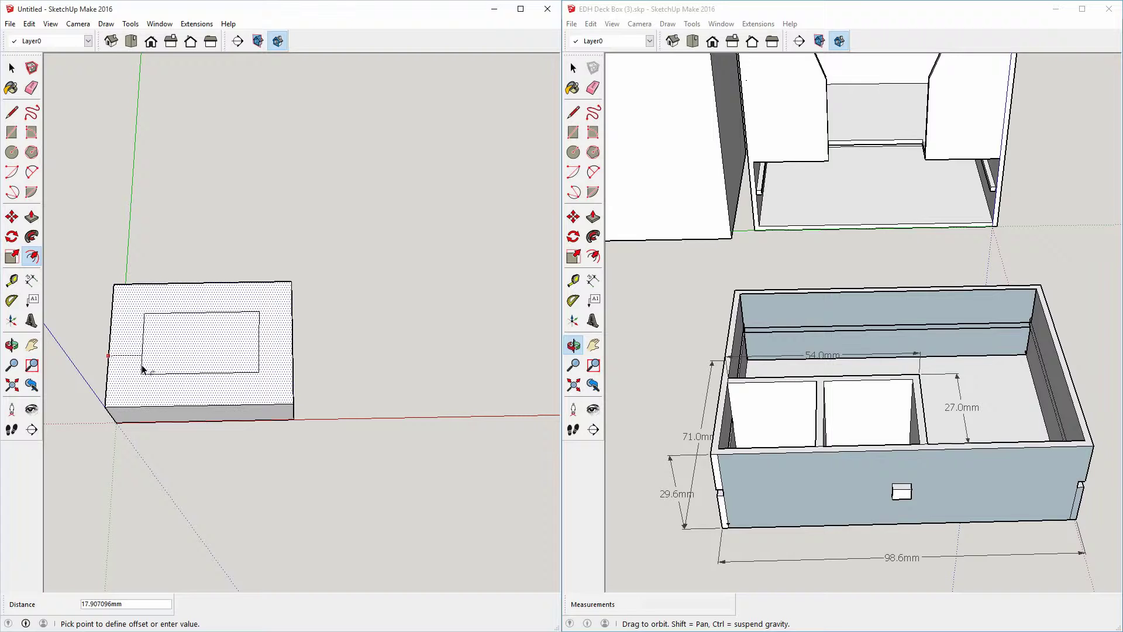
pyautogui.write('2')
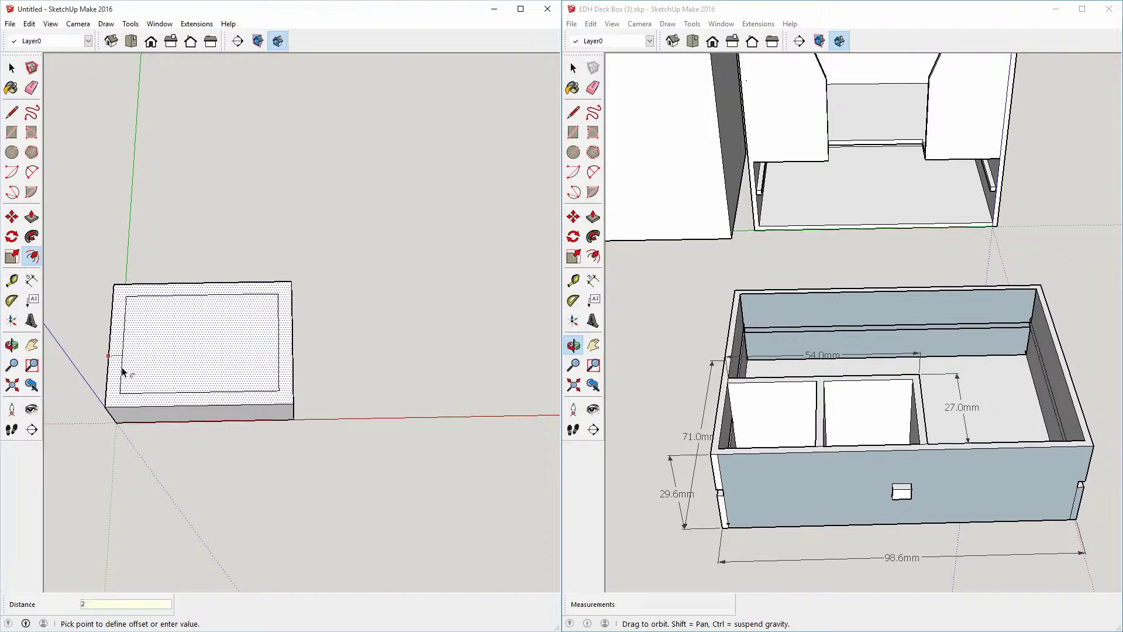
pyautogui.press('Return')
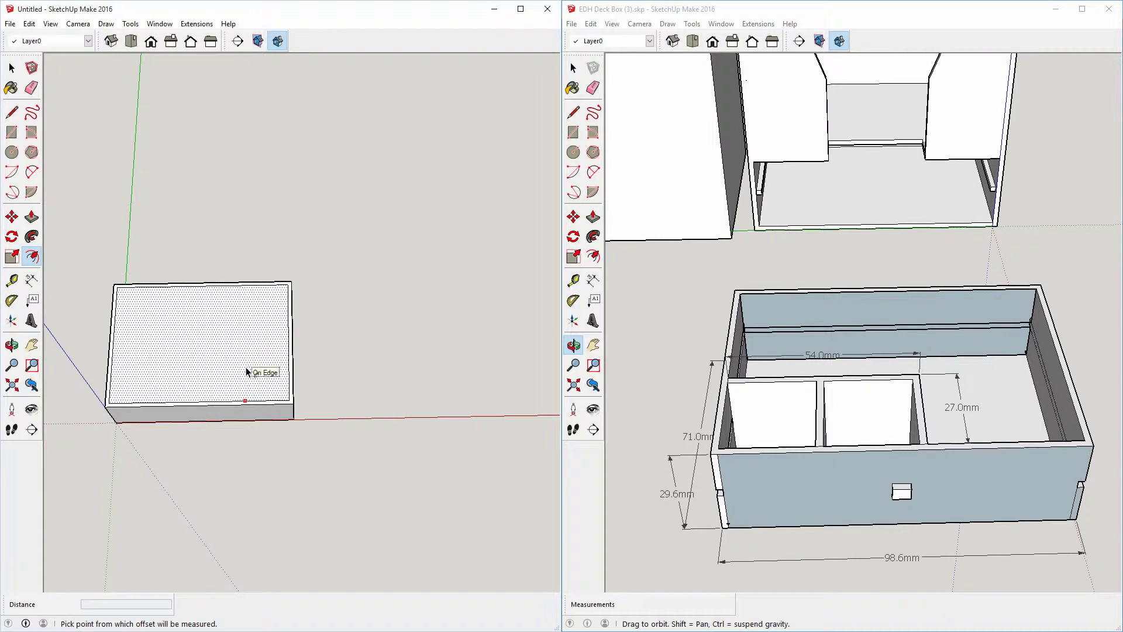
pyautogui.press('Escape')
pyautogui.click(826, 424)
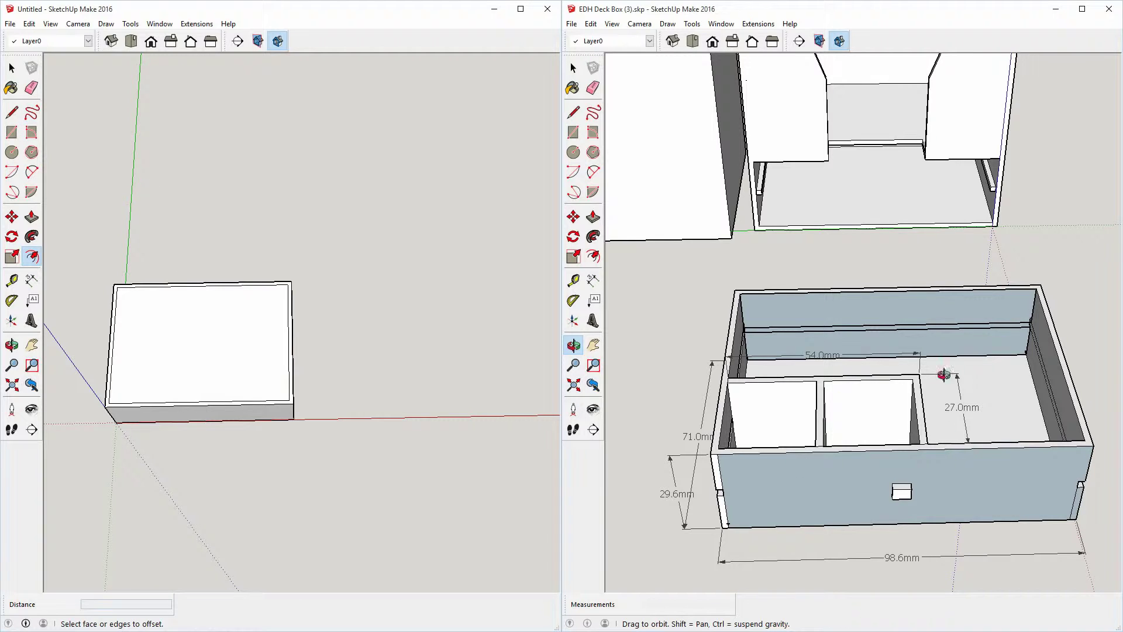
# - Draw a 54,27 rectangle starting at the top face's front-left inner corner
pyautogui.click(11, 132)
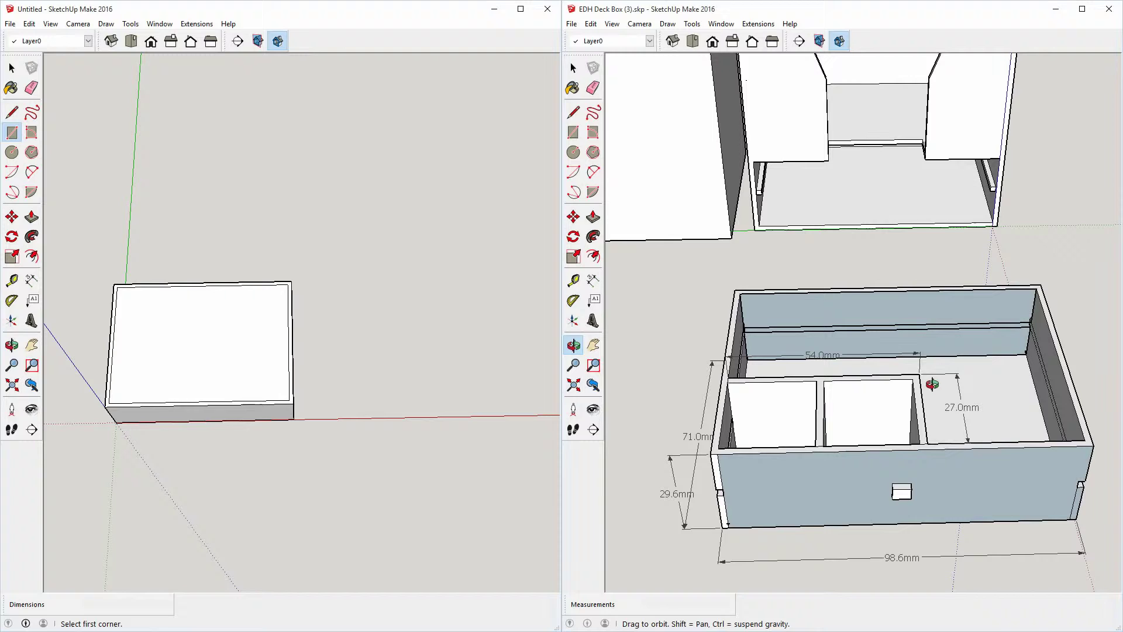
pyautogui.click(109, 404)
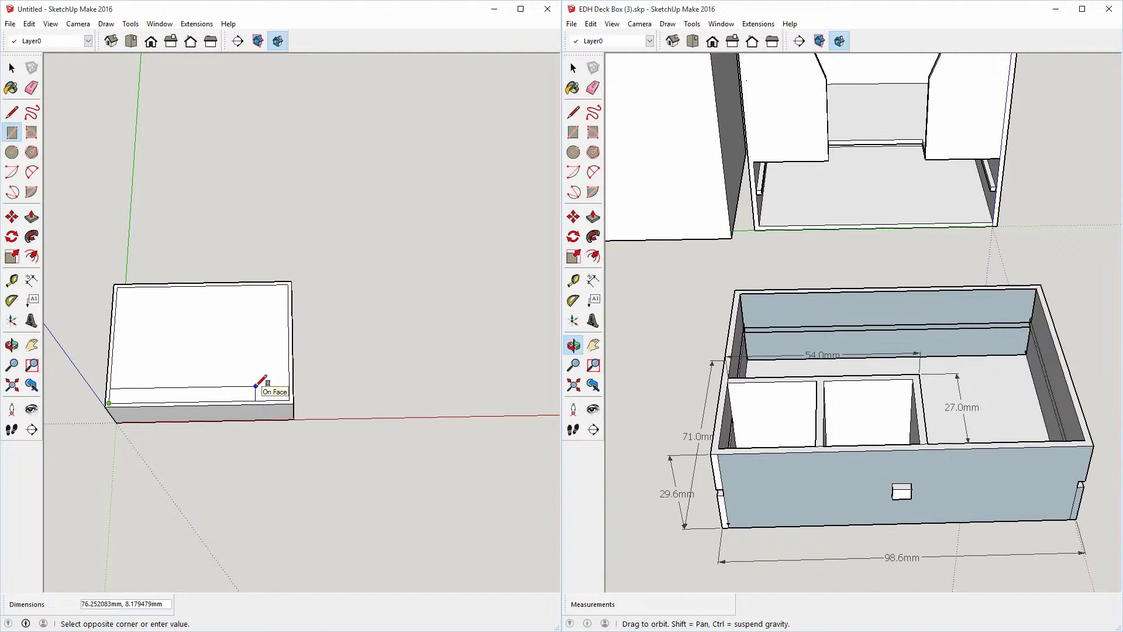
pyautogui.write('5')
pyautogui.press('BackSpace')
pyautogui.press('Return')
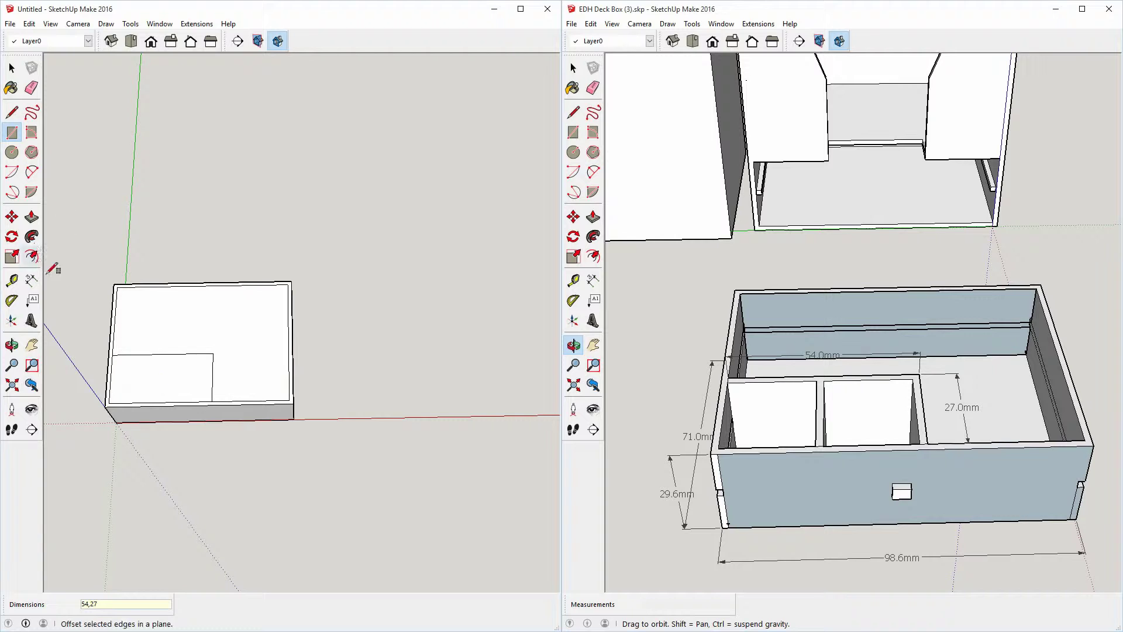
pyautogui.click(12, 112)
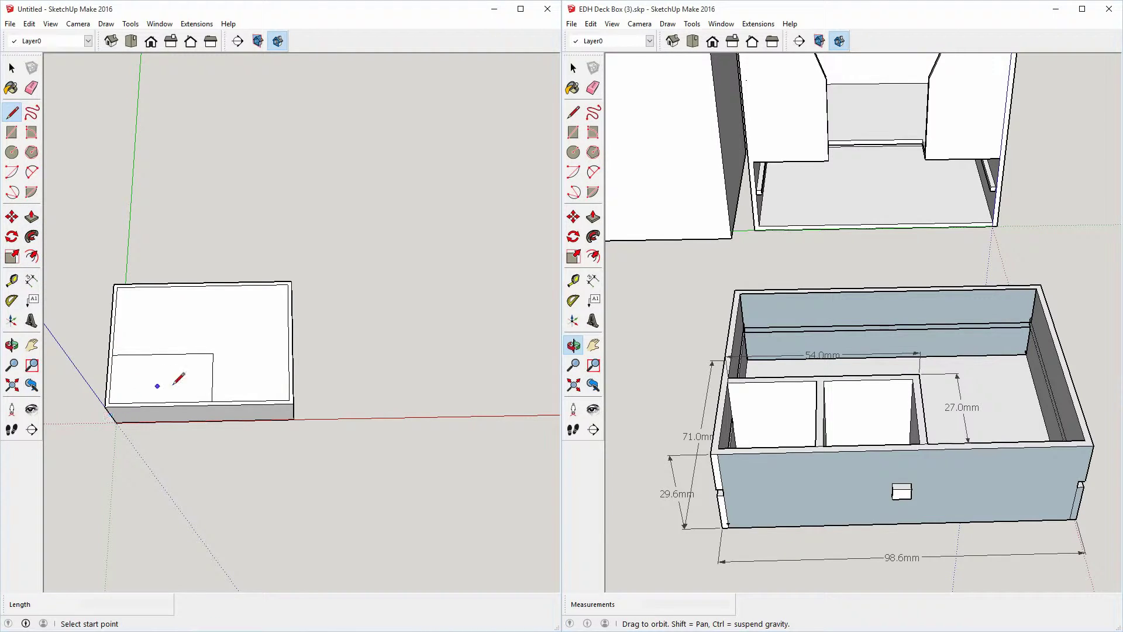
# - Trace lines along the bay rectangle's back edge to the left inner border
pyautogui.click(33, 257)
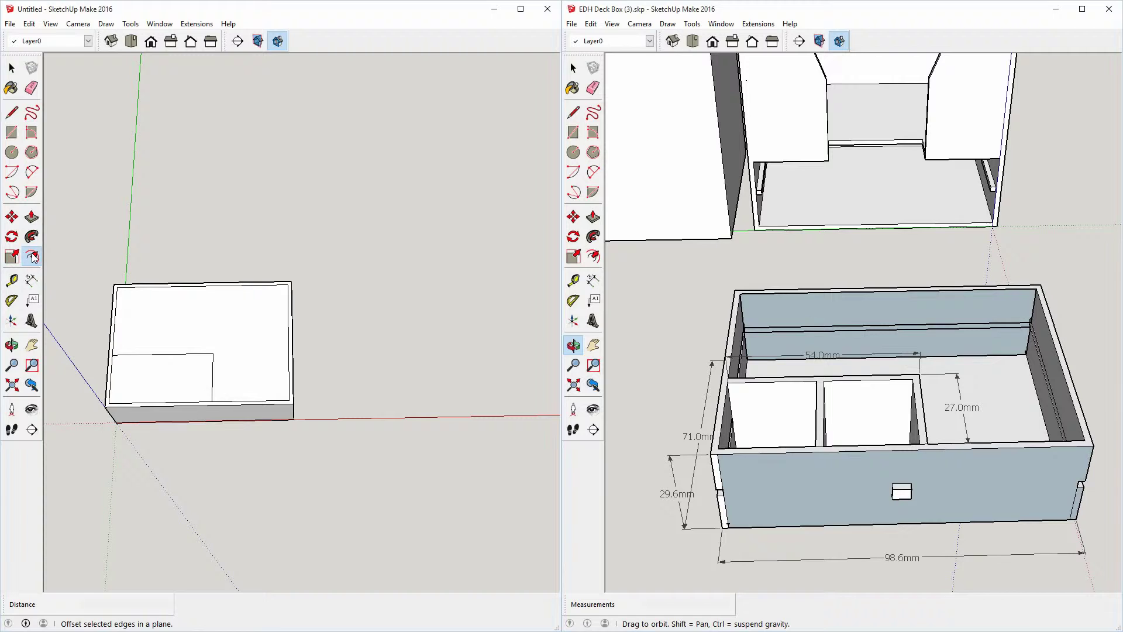
pyautogui.click(12, 112)
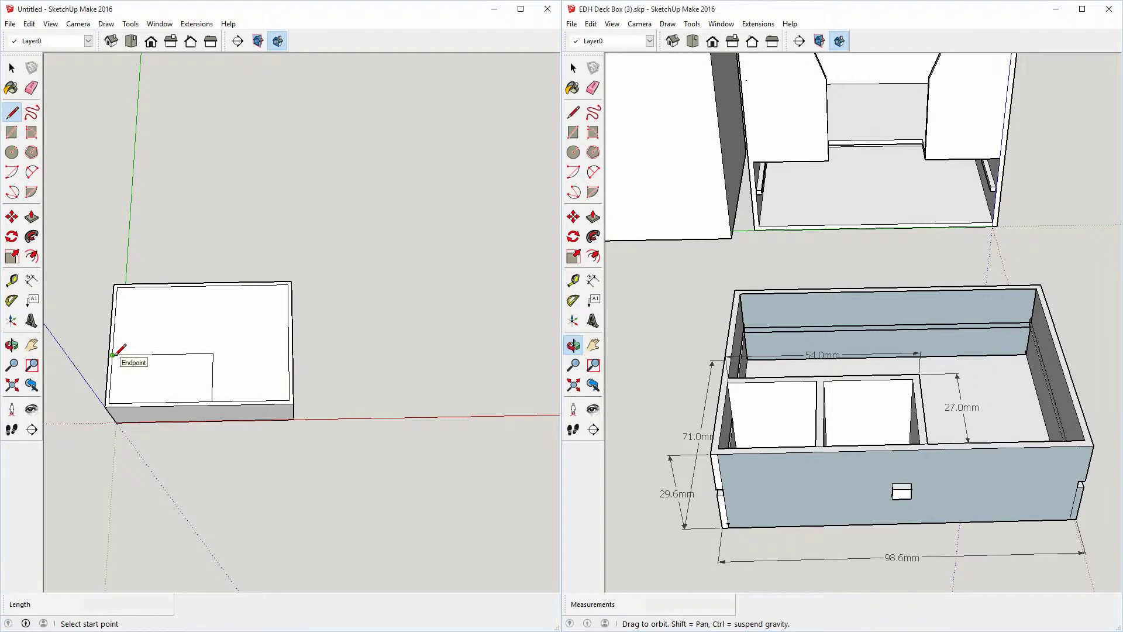
pyautogui.click(113, 355)
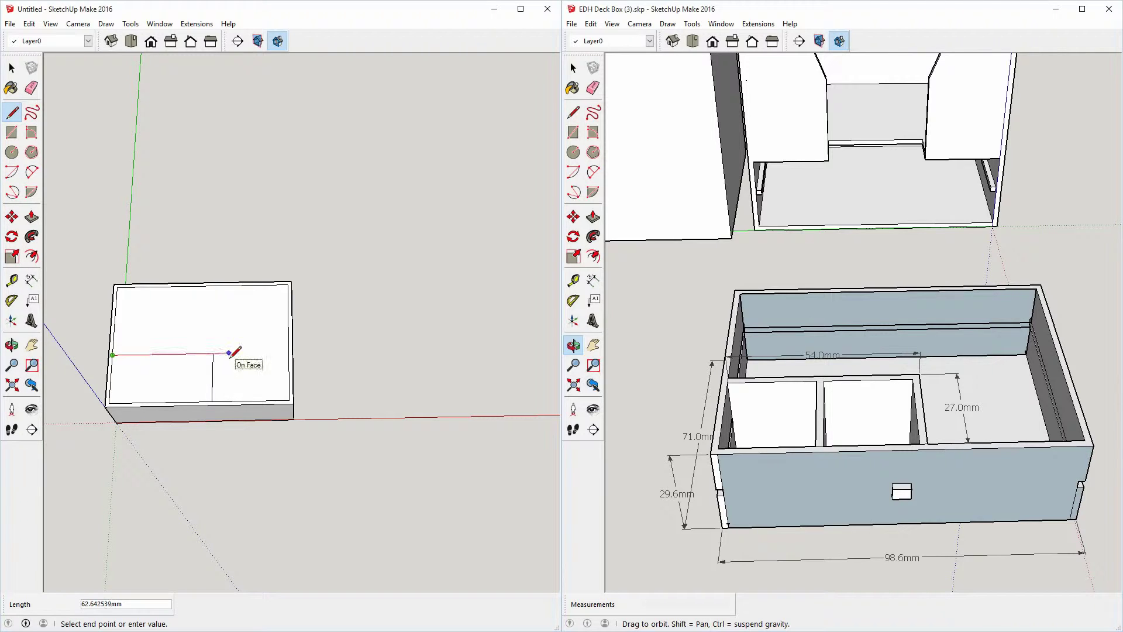
pyautogui.click(213, 354)
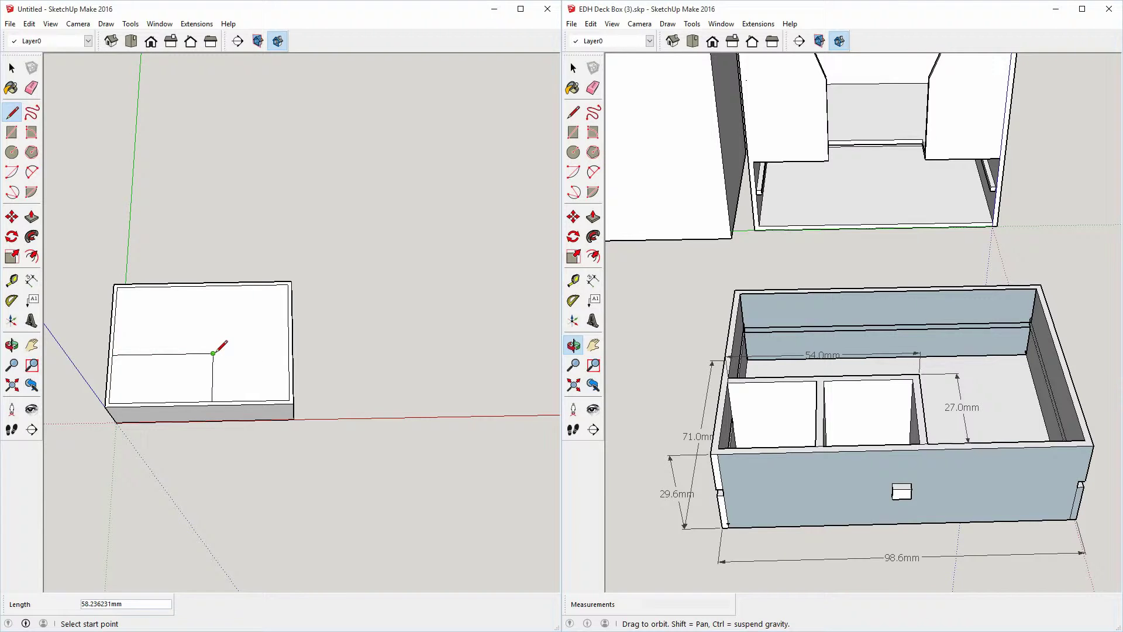
pyautogui.click(213, 353)
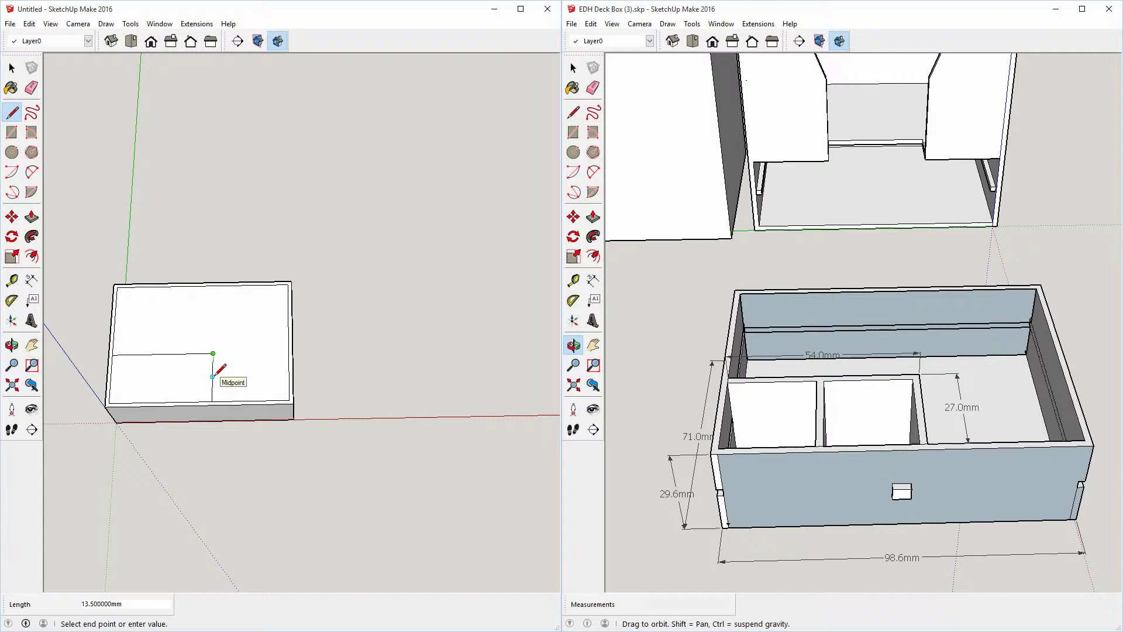
pyautogui.write('2')
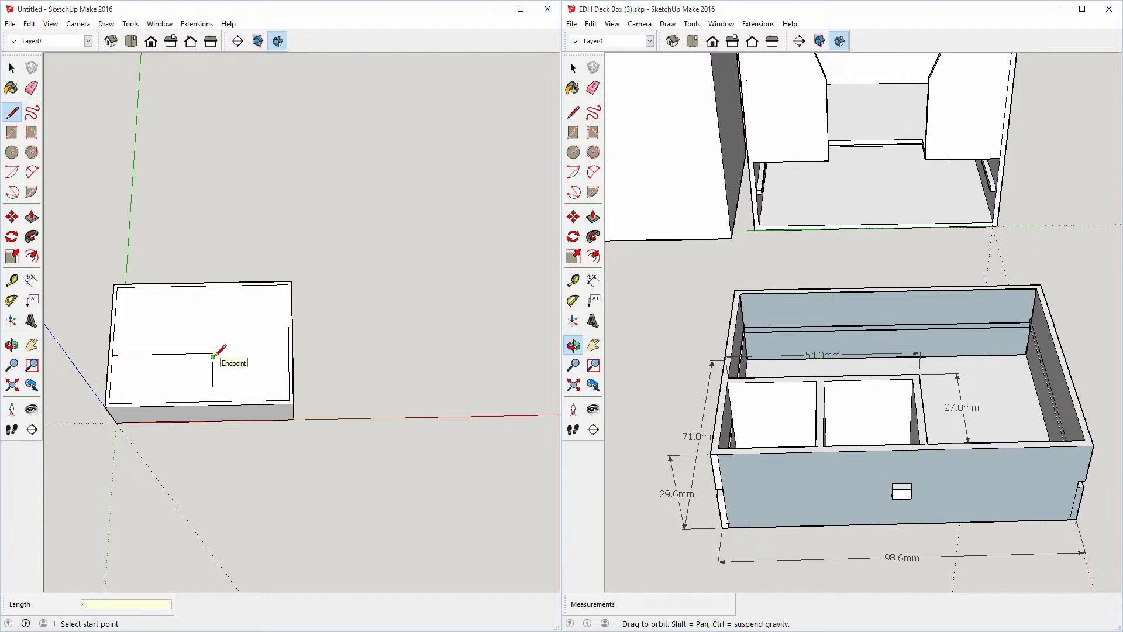
pyautogui.click(112, 354)
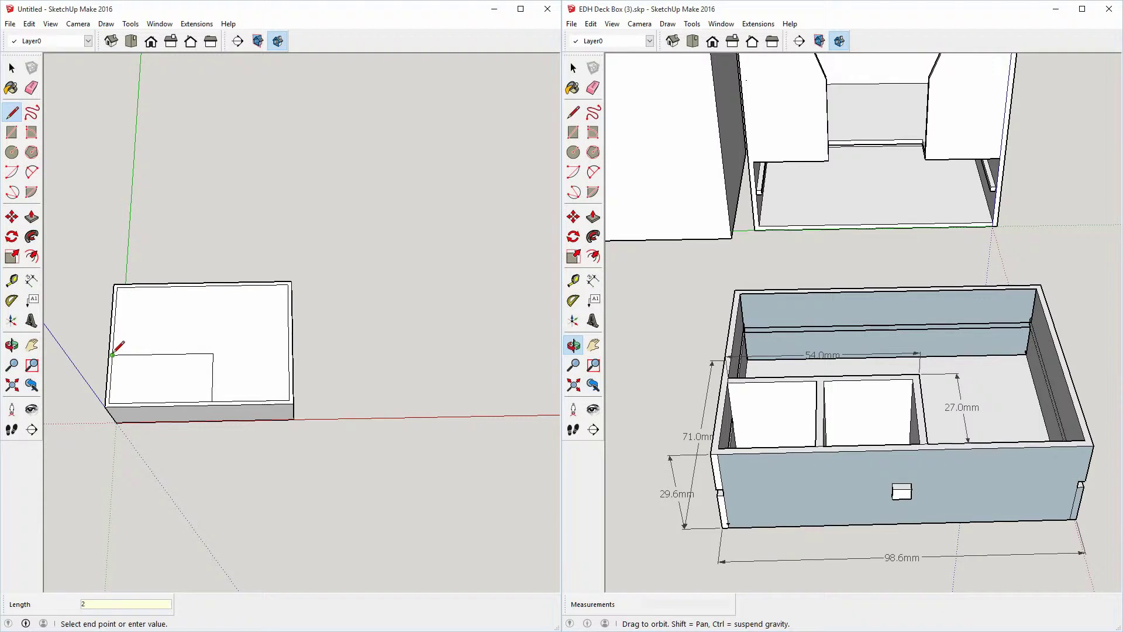
pyautogui.click(213, 355)
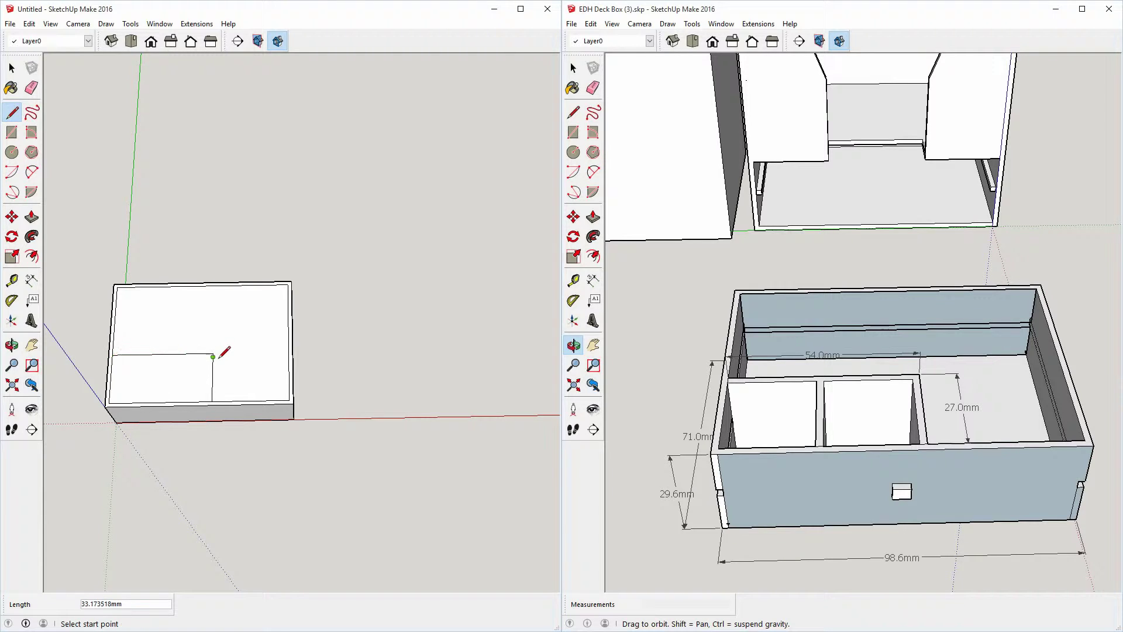
pyautogui.click(213, 356)
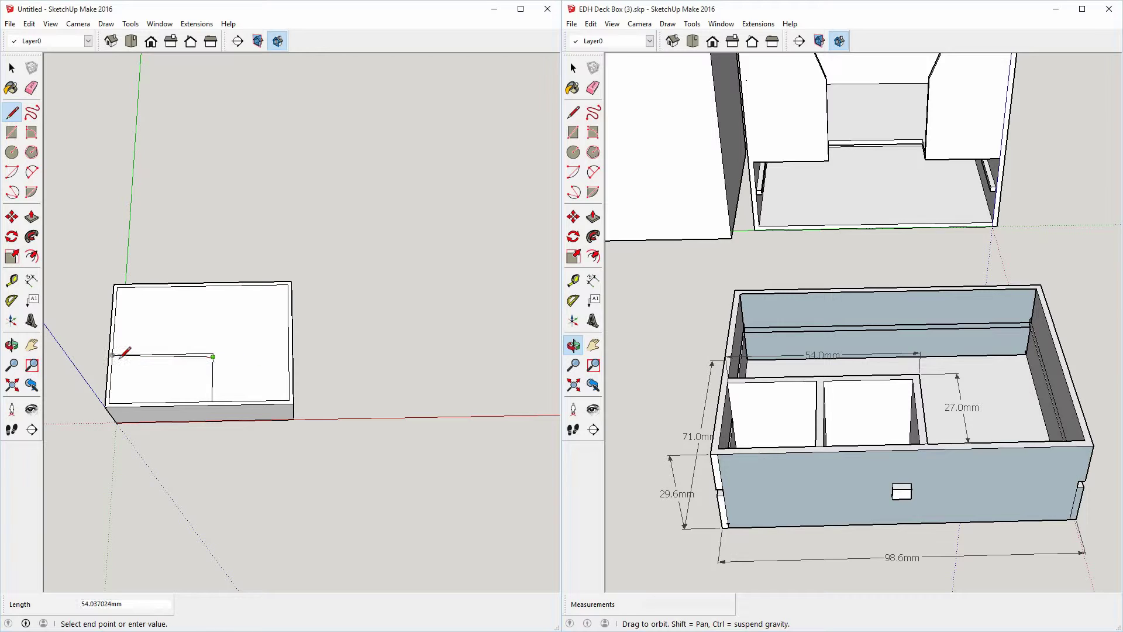
pyautogui.click(113, 354)
# - Draw a 2 mm step and a parallel line 2 mm behind the rectangle's back edge
pyautogui.click(112, 355)
pyautogui.write('2')
pyautogui.press('Return')
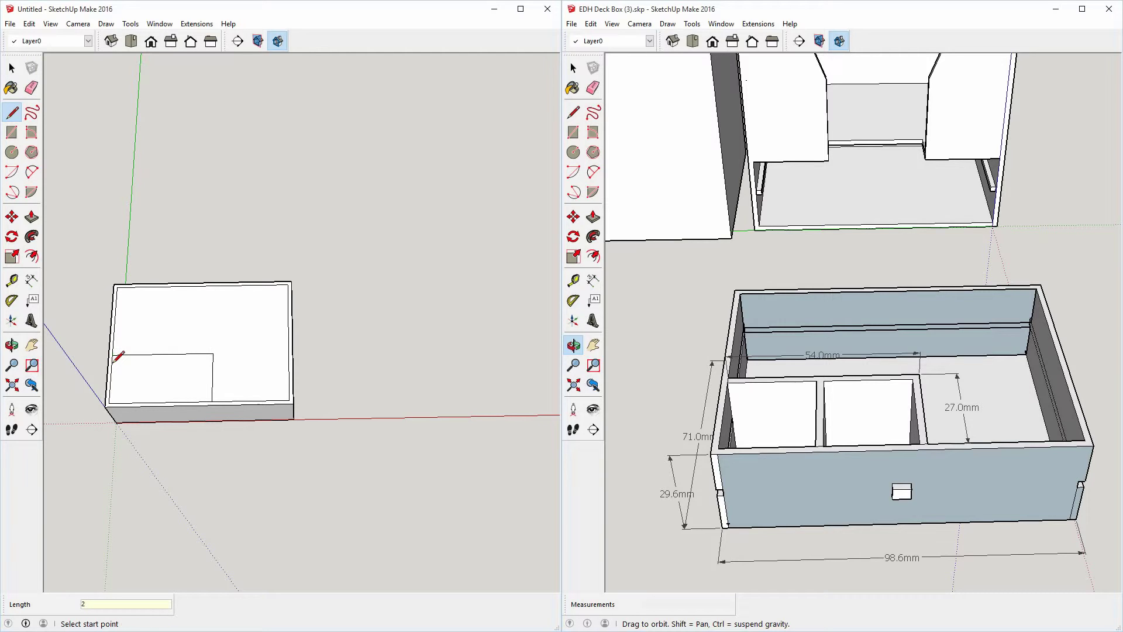
pyautogui.click(112, 358)
pyautogui.click(213, 356)
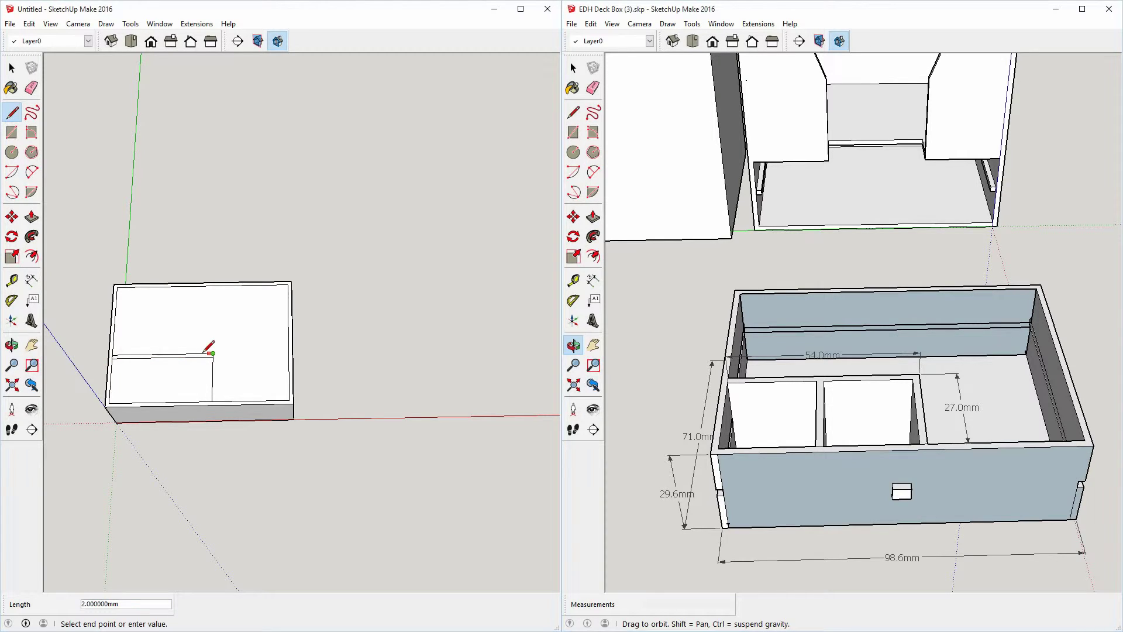
pyautogui.press('Return')
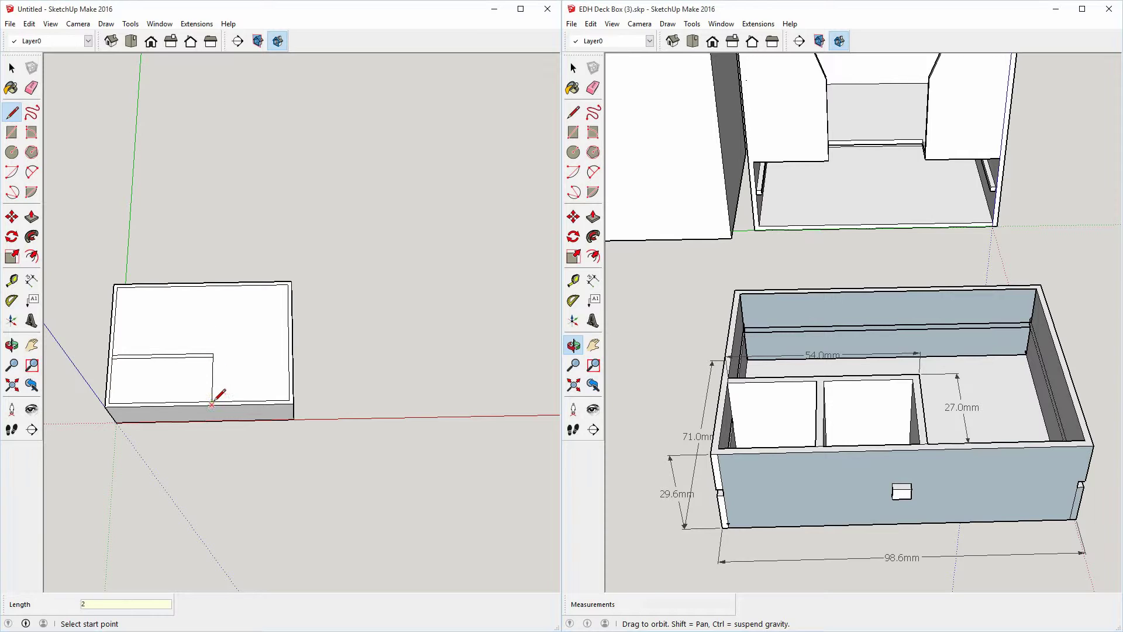
# - Add the 2 mm side wall along the rectangle's right edge using 6.7 and 2 mm lengths
pyautogui.click(212, 402)
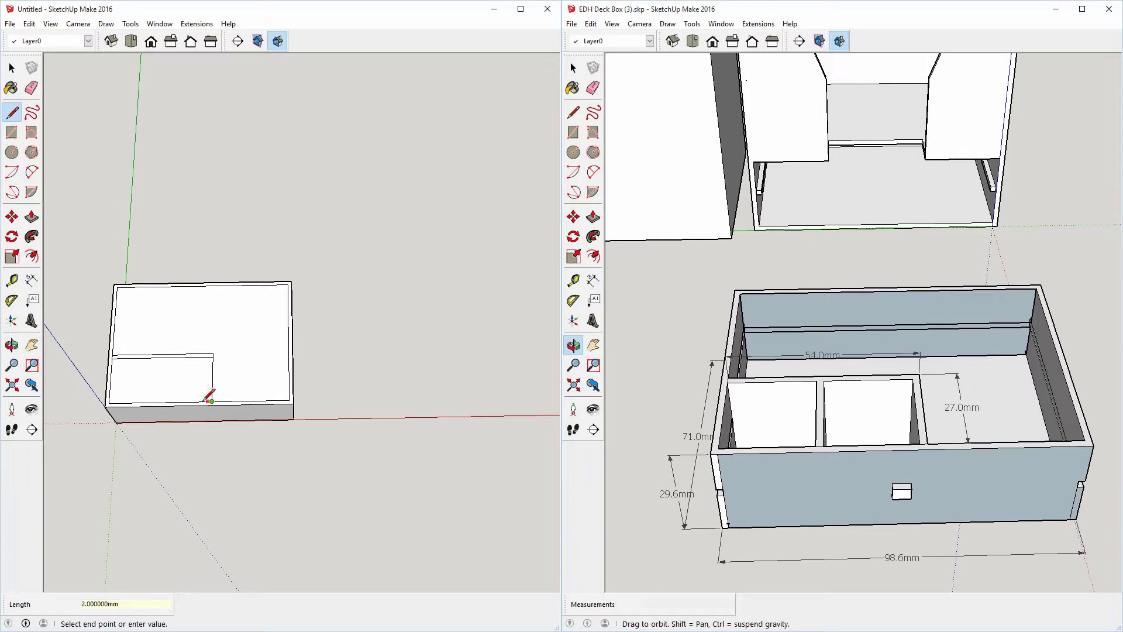
pyautogui.write('6.7')
pyautogui.press('Return')
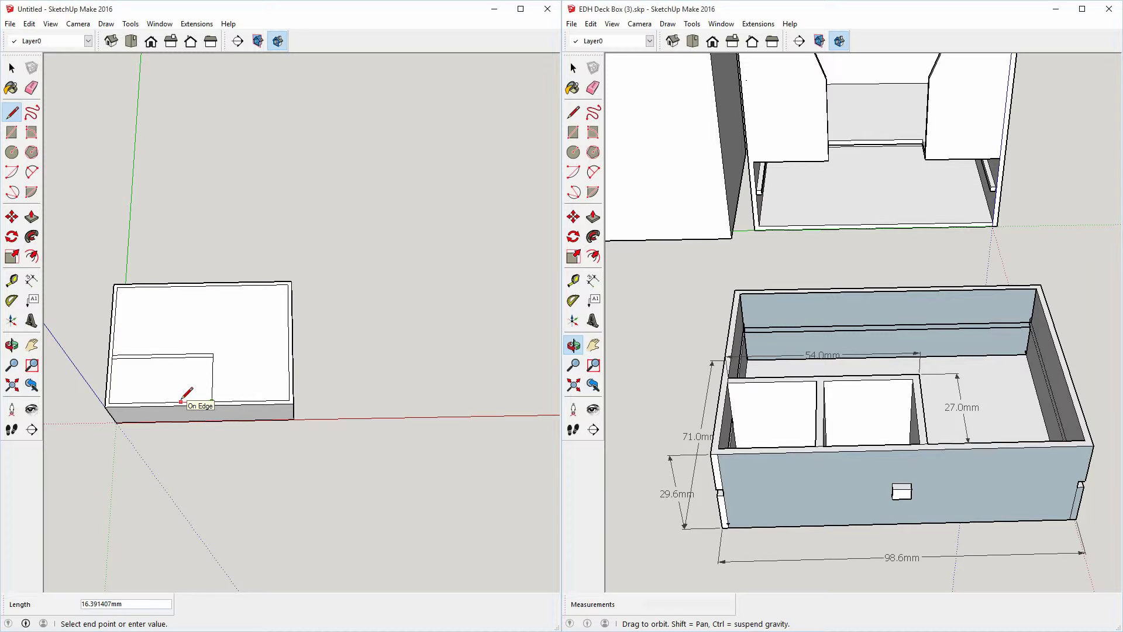
pyautogui.write('2')
pyautogui.press('Return')
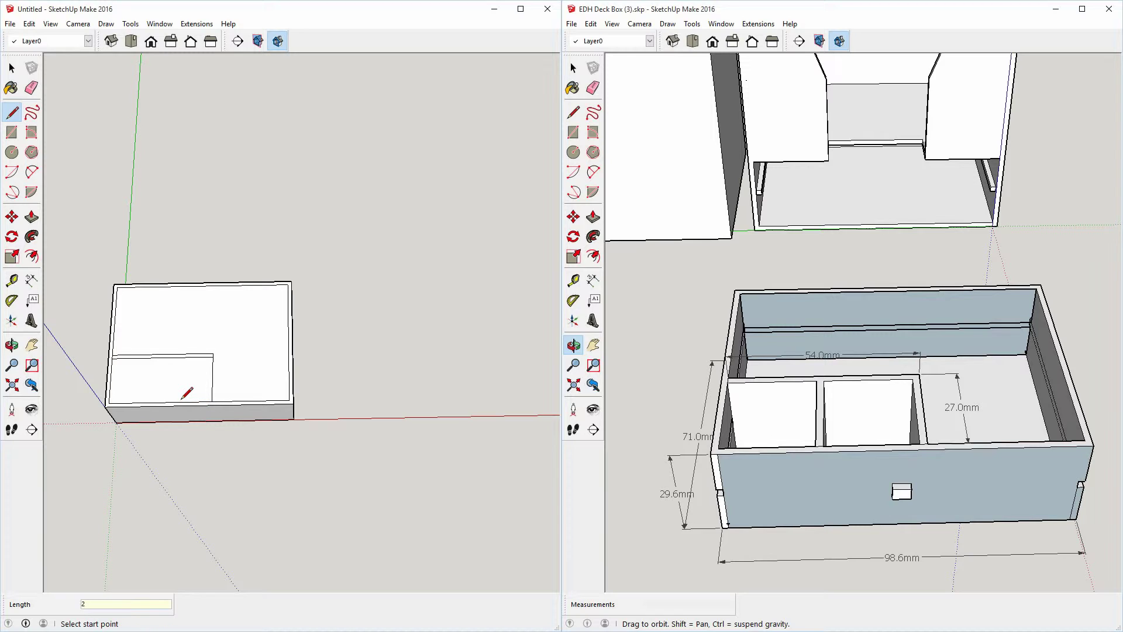
pyautogui.click(208, 401)
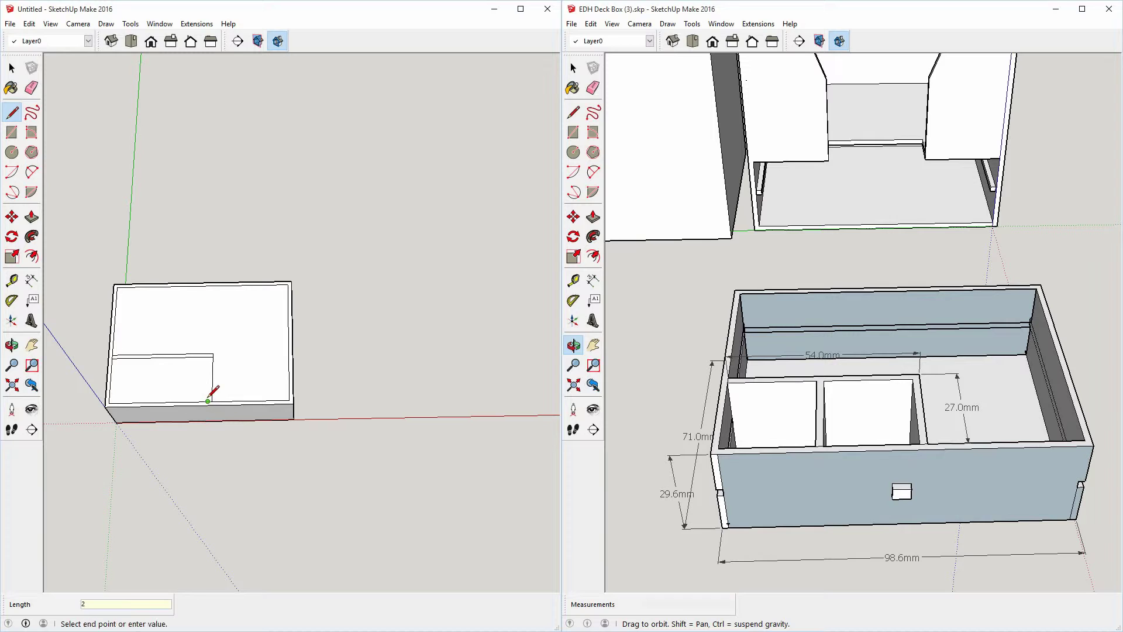
pyautogui.click(210, 354)
pyautogui.scroll(3, 172, 348)
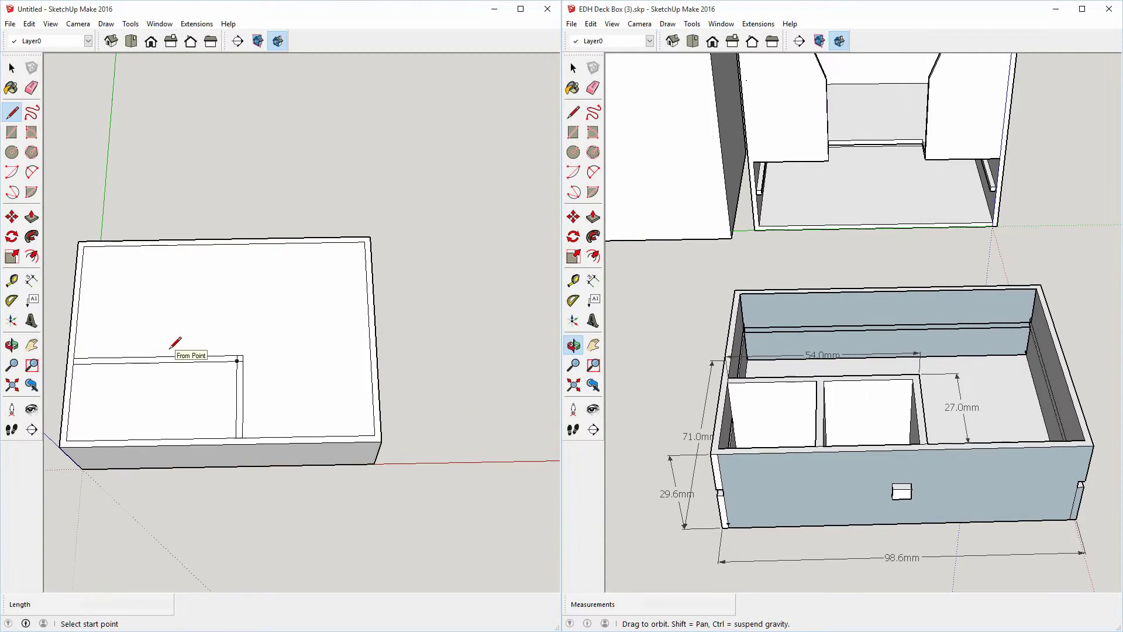
pyautogui.click(11, 68)
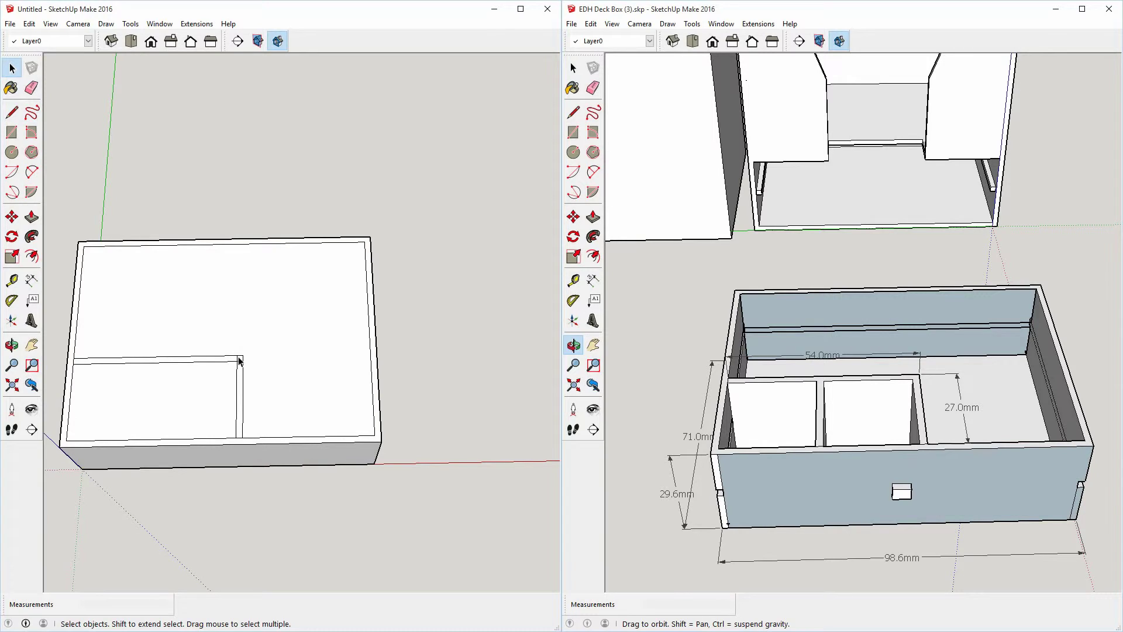
pyautogui.press('Escape')
# - Measure the reference drawer's compartment width as 25.0mm
pyautogui.click(593, 280)
pyautogui.click(729, 383)
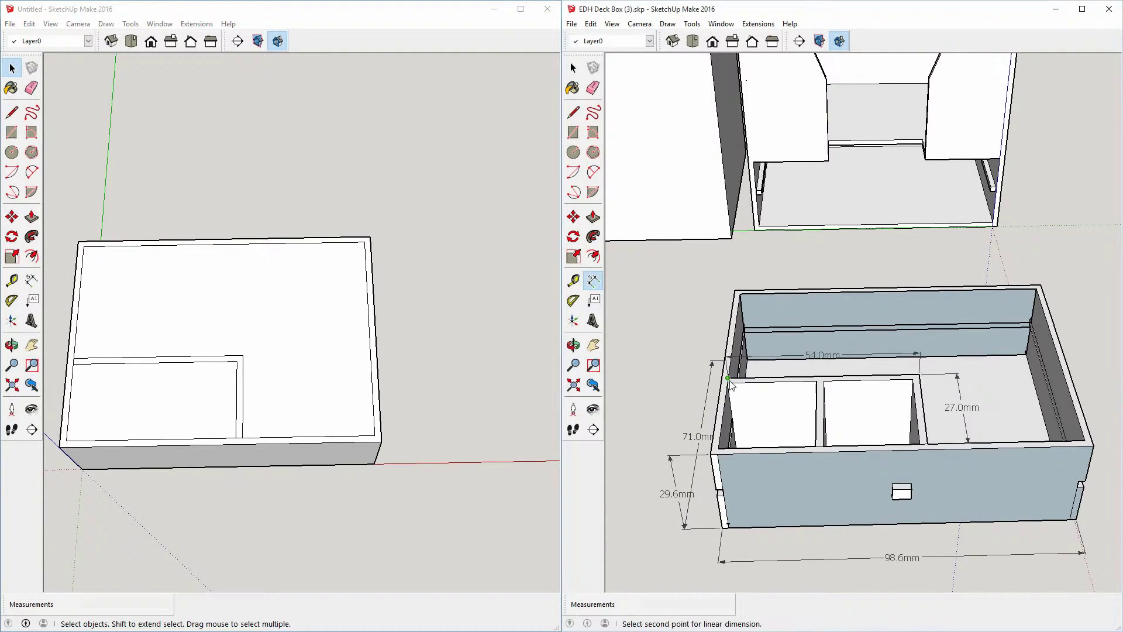
pyautogui.click(817, 381)
pyautogui.click(811, 407)
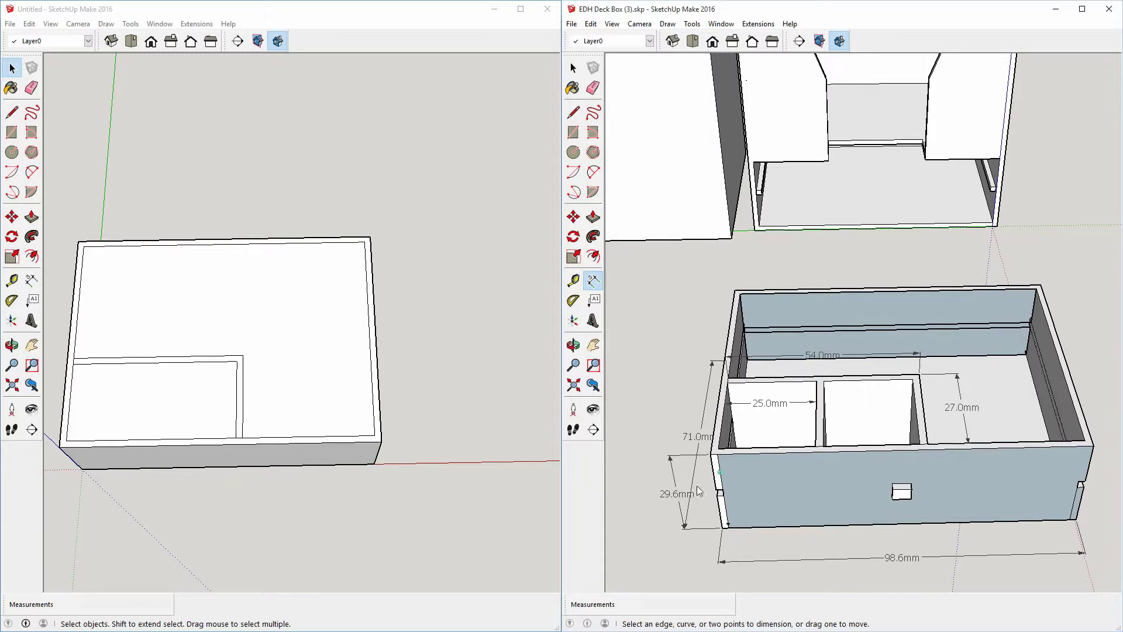
pyautogui.scroll(-3, 1009, 381)
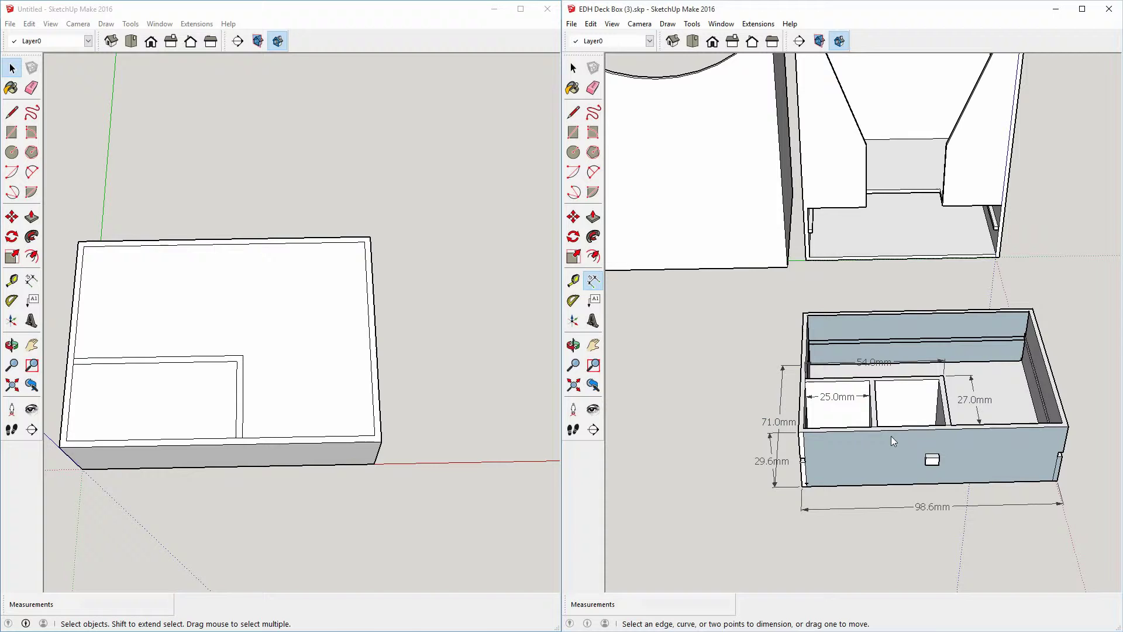
pyautogui.click(323, 383)
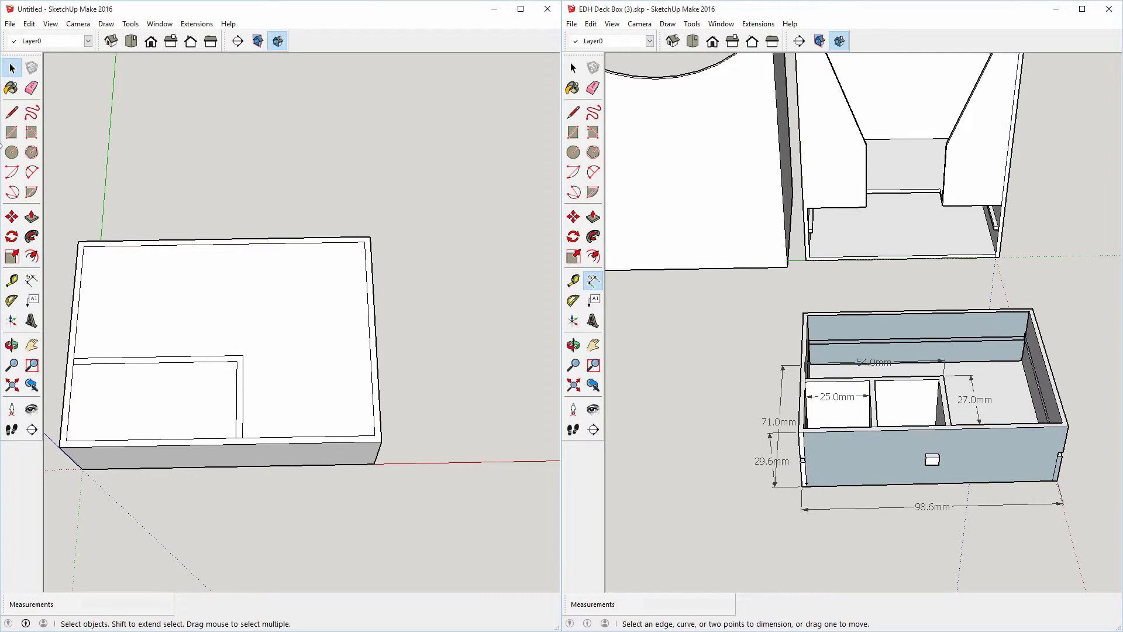
# - Draw two 25 by 25 mm squares side by side in the front-left inner outline
pyautogui.click(13, 133)
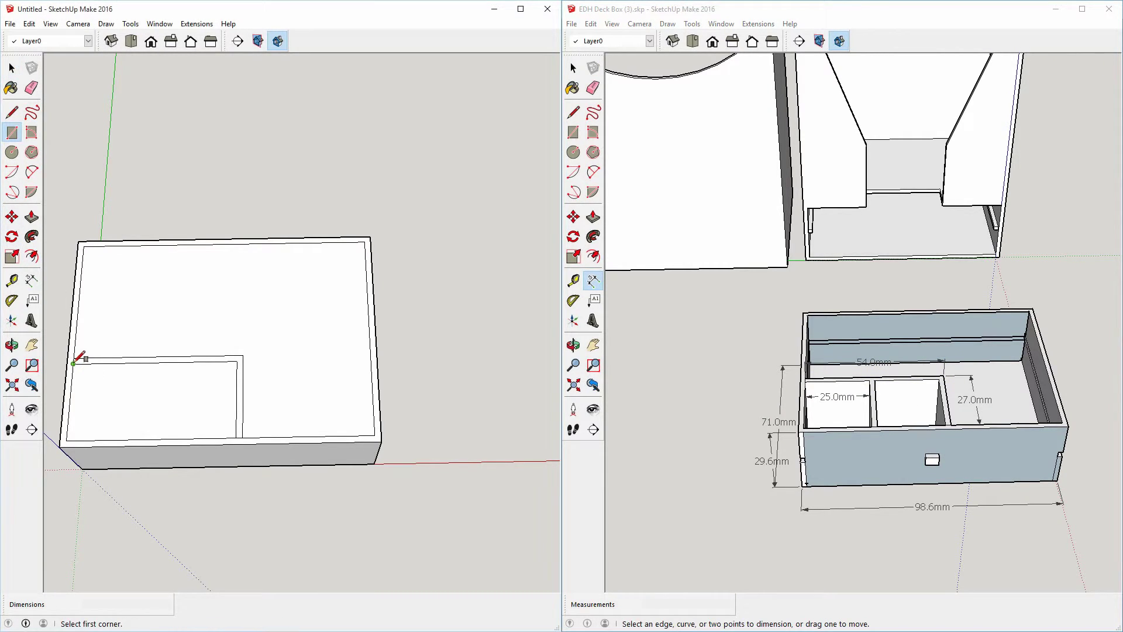
pyautogui.click(73, 364)
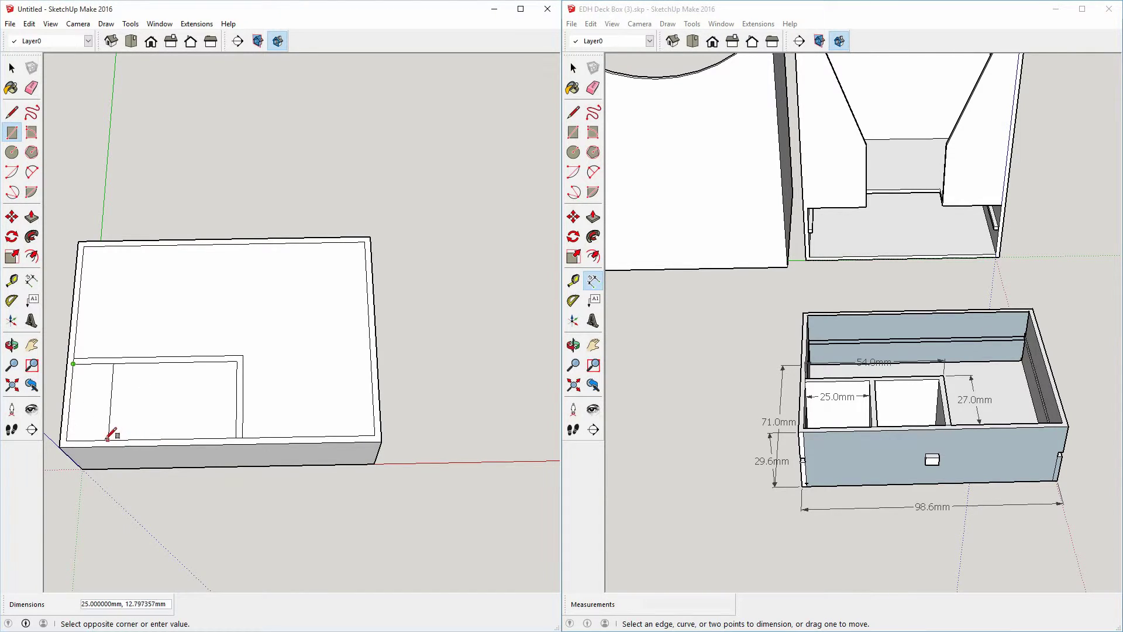
pyautogui.write('25,25')
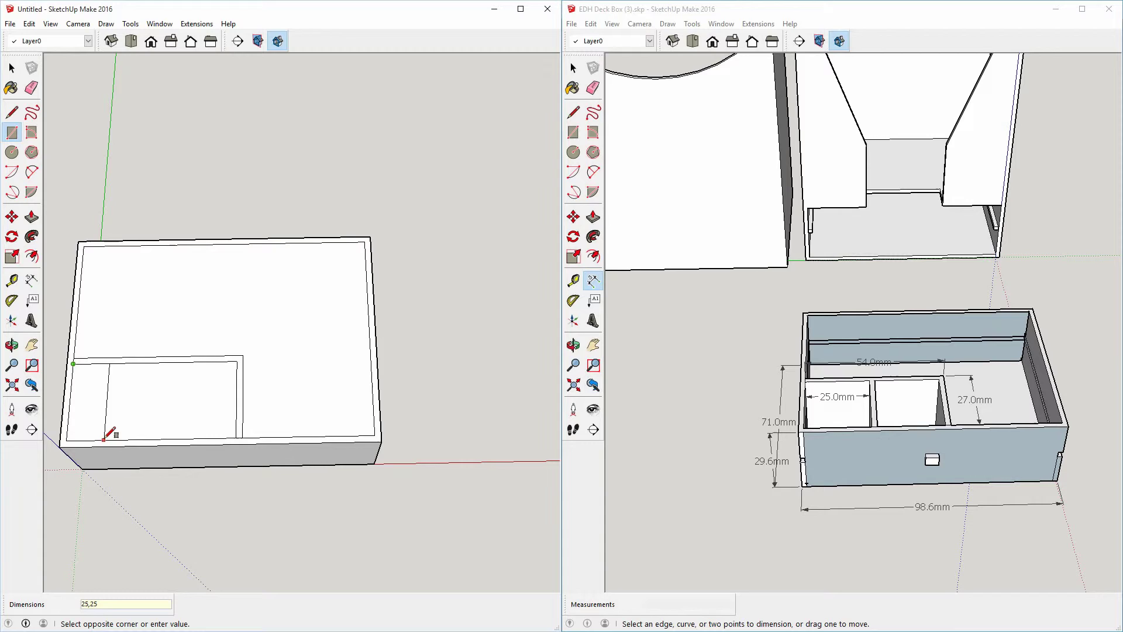
pyautogui.press('Return')
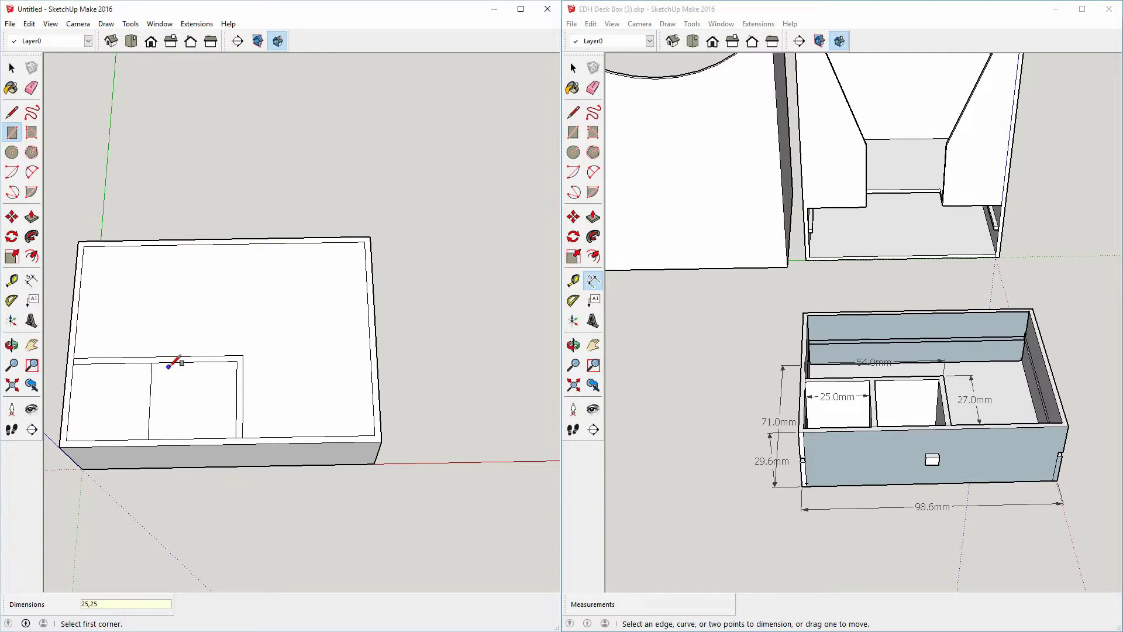
pyautogui.click(237, 361)
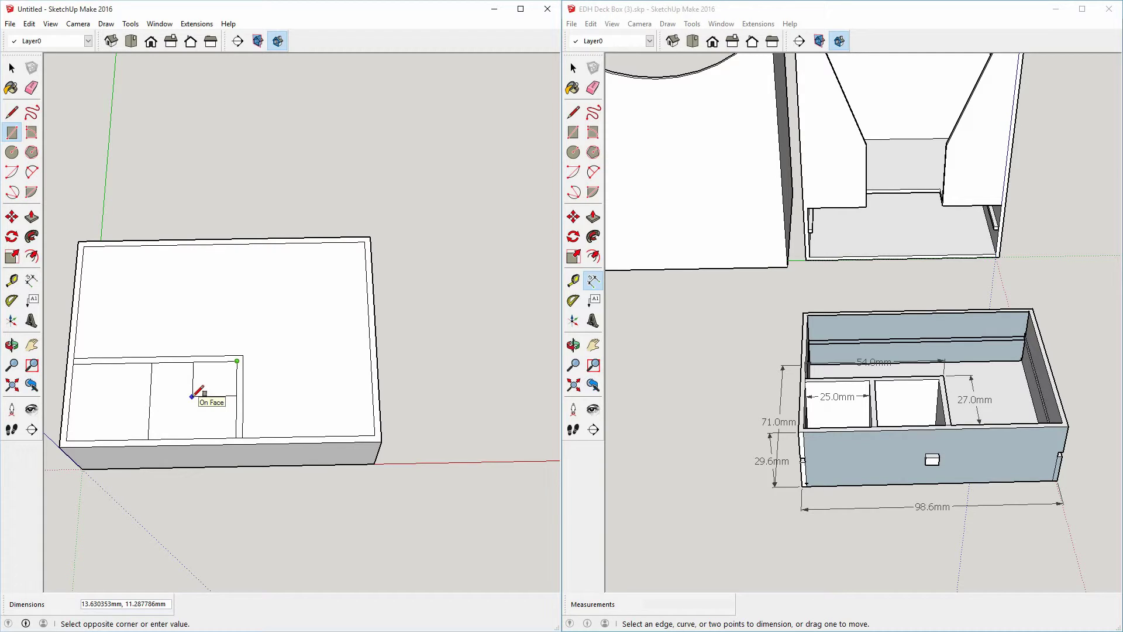
pyautogui.write('25,25')
pyautogui.press('Return')
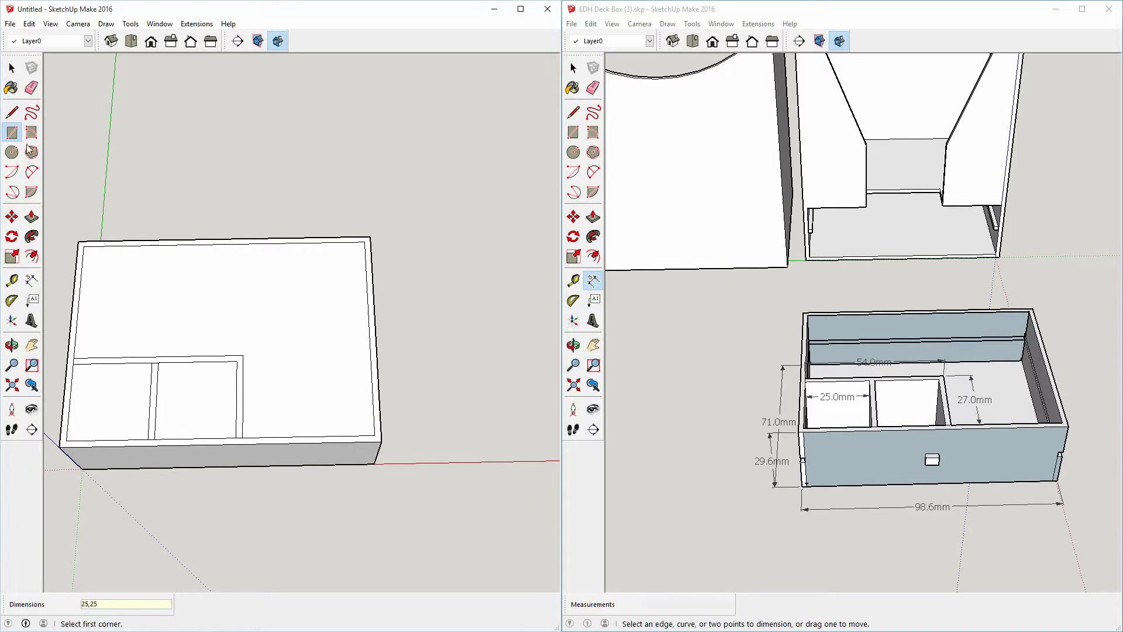
pyautogui.click(31, 216)
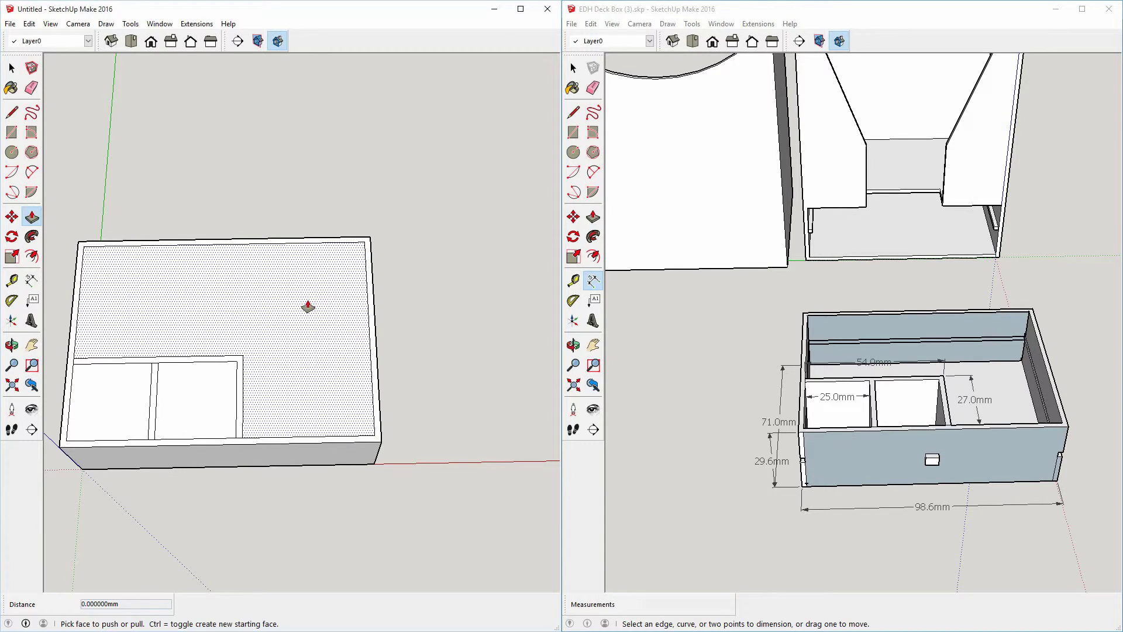
# - Push the main floor face down 27.6 mm into the block
pyautogui.click(308, 307)
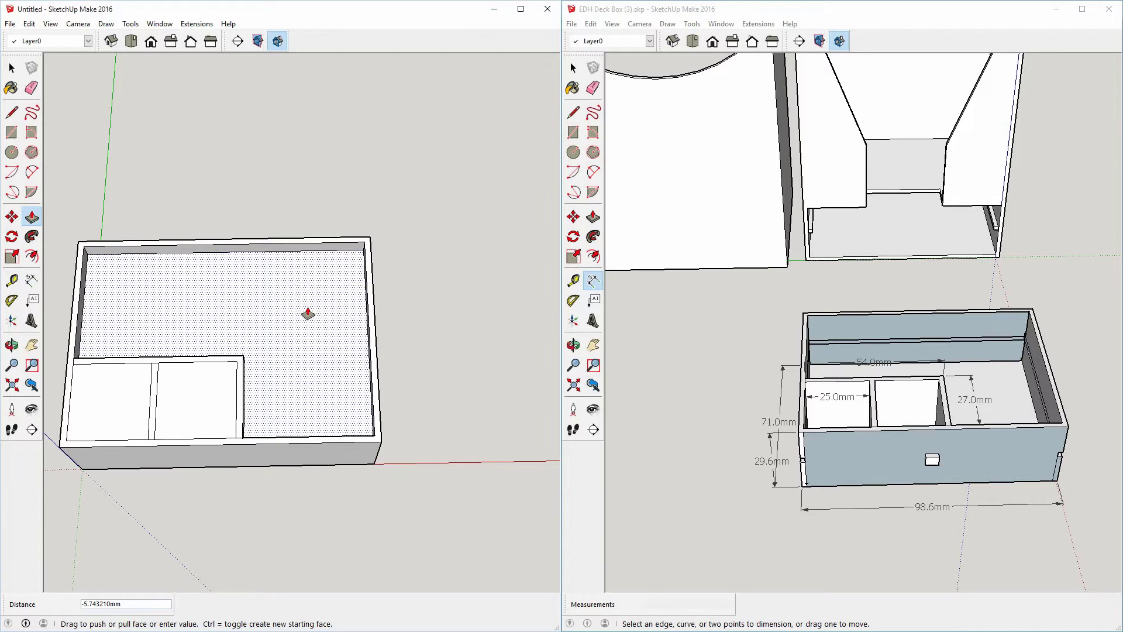
pyautogui.write('6')
pyautogui.press('Return')
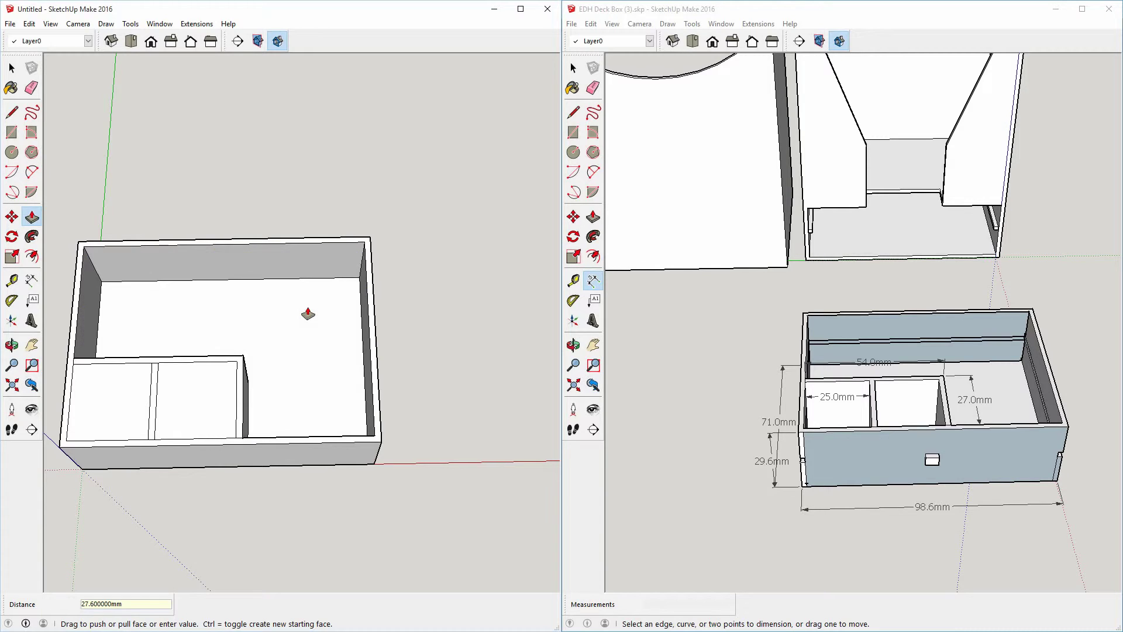
# - Sink the right and left 25 mm compartment squares 27.6 mm each, then view the drawer from low at the front
pyautogui.click(194, 396)
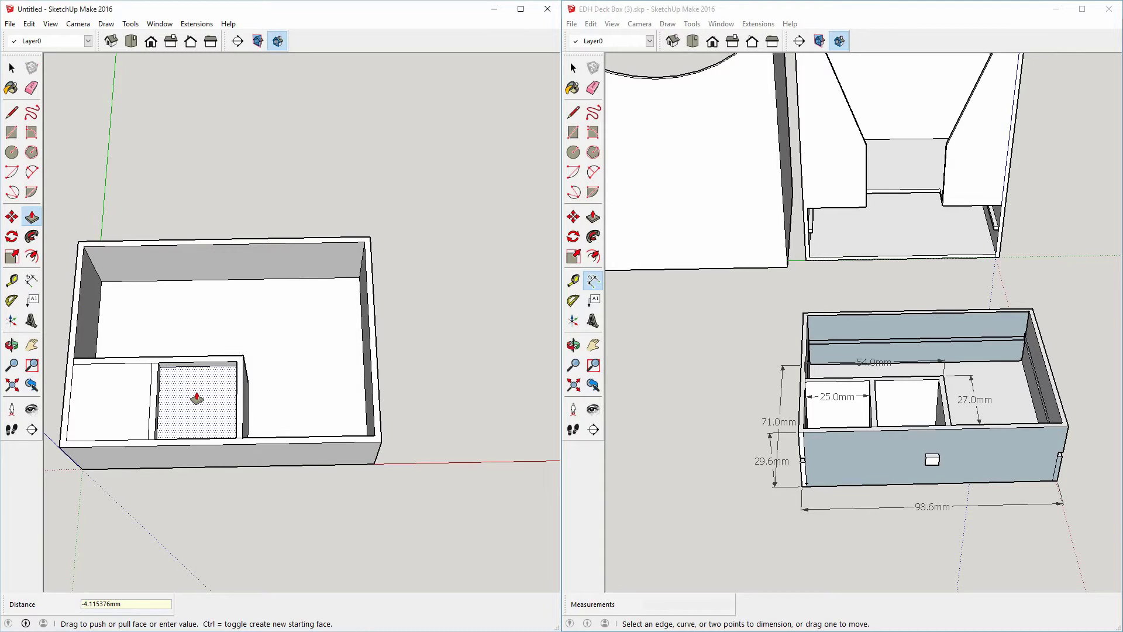
pyautogui.write('27.6')
pyautogui.press('Return')
pyautogui.click(99, 388)
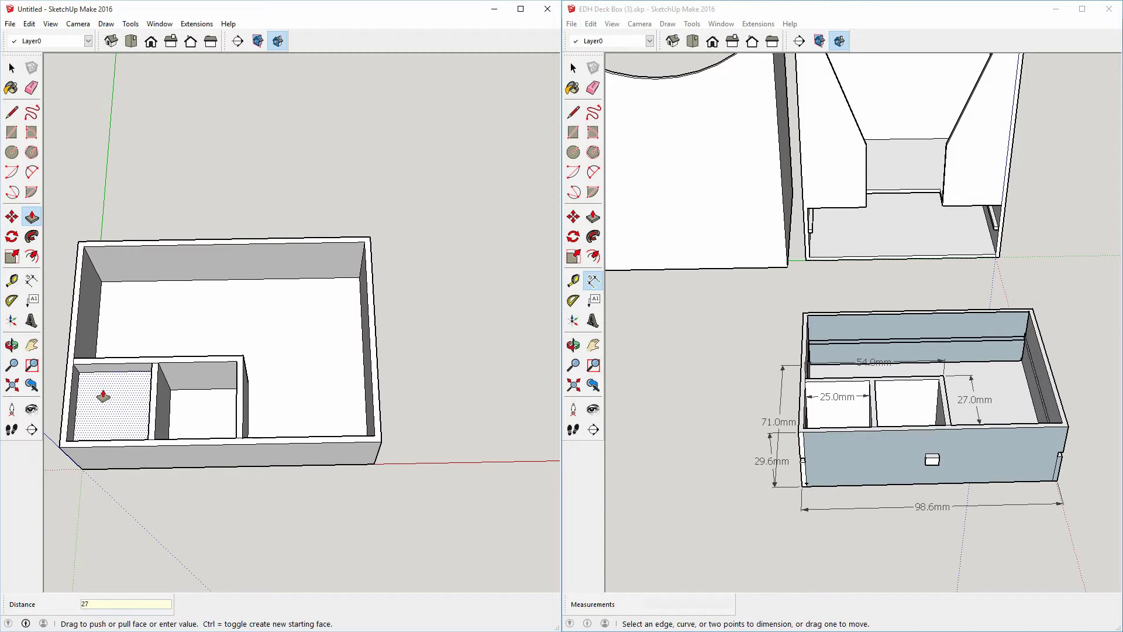
pyautogui.write('27.6')
pyautogui.press('Return')
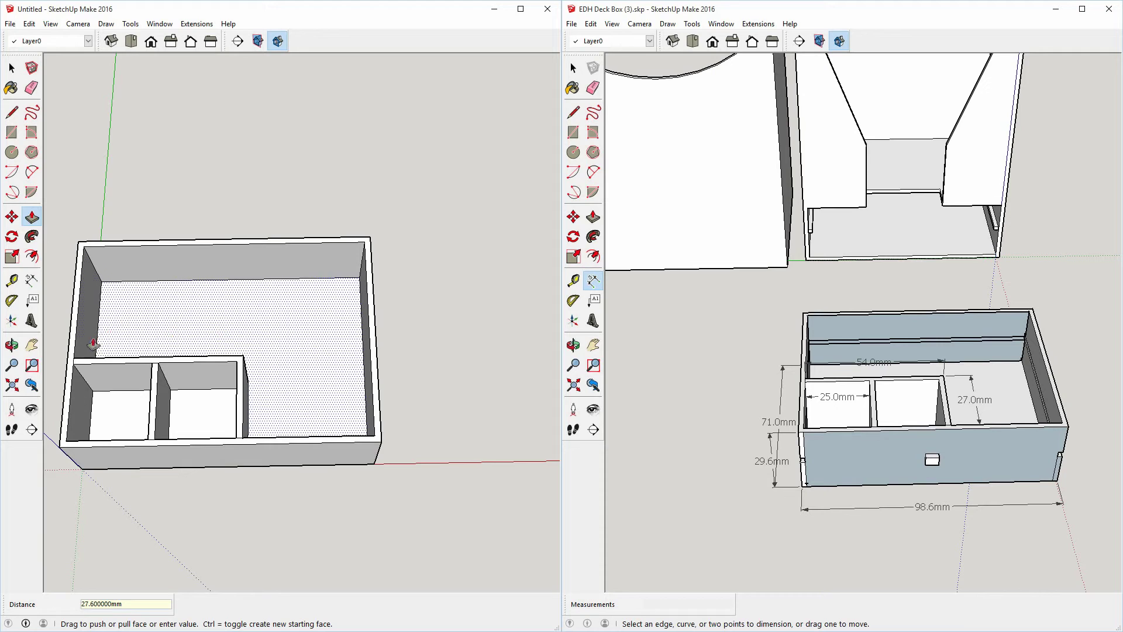
pyautogui.click(12, 345)
pyautogui.moveTo(361, 468); pyautogui.dragTo(363, 211)
pyautogui.moveTo(233, 409); pyautogui.dragTo(215, 358)
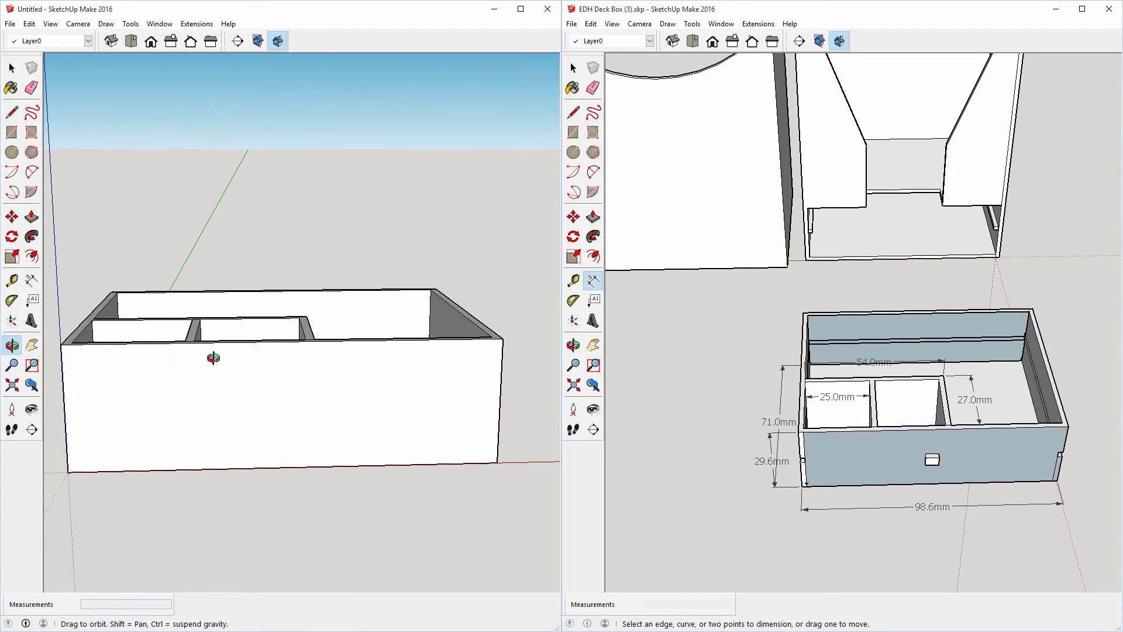
# - Draw a vertical guide line from top to bottom across the drawer's front face
pyautogui.click(14, 153)
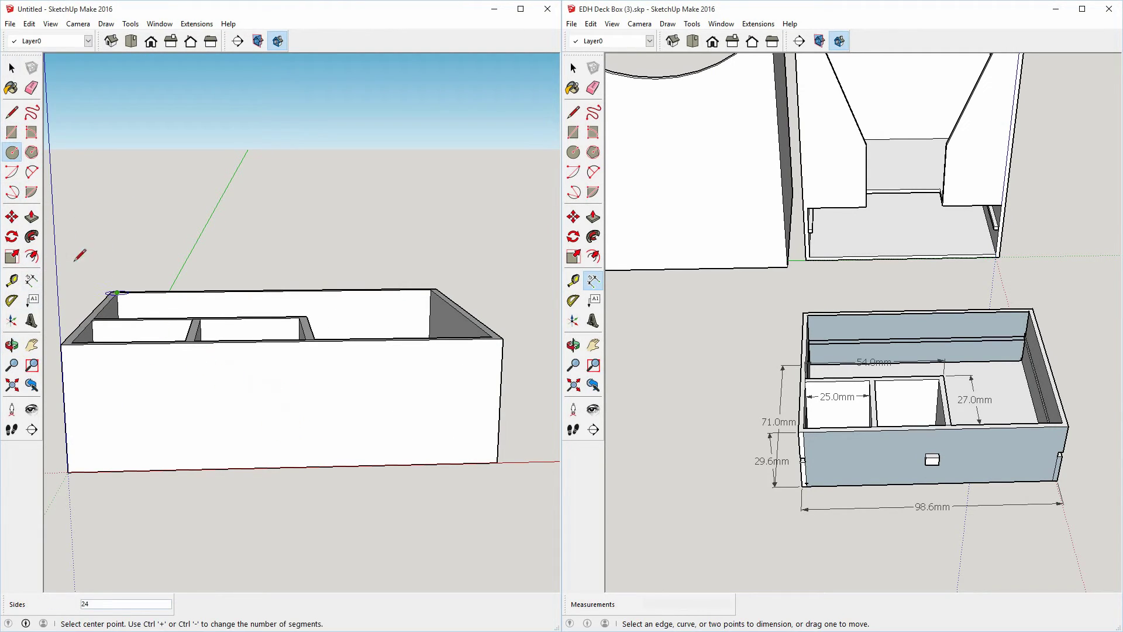
pyautogui.click(12, 112)
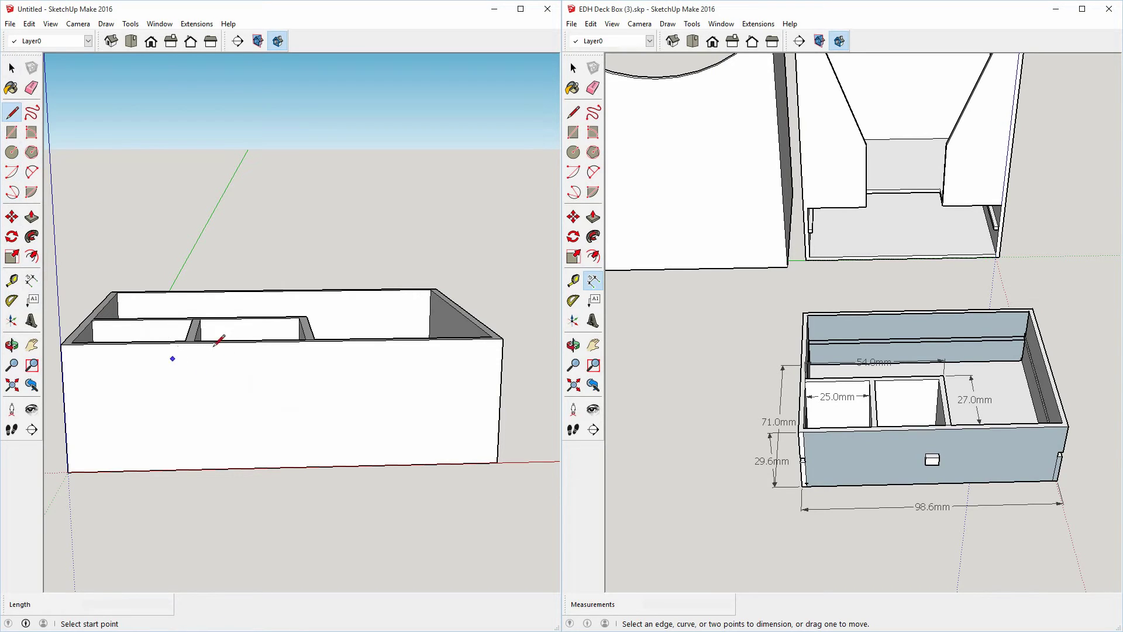
pyautogui.click(285, 341)
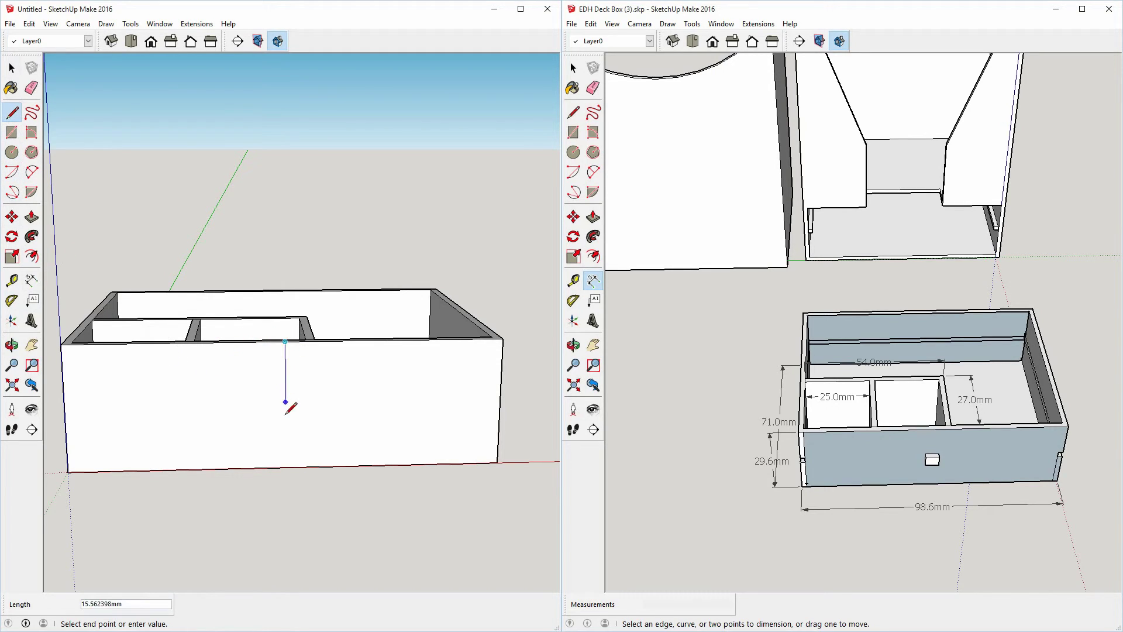
pyautogui.click(285, 467)
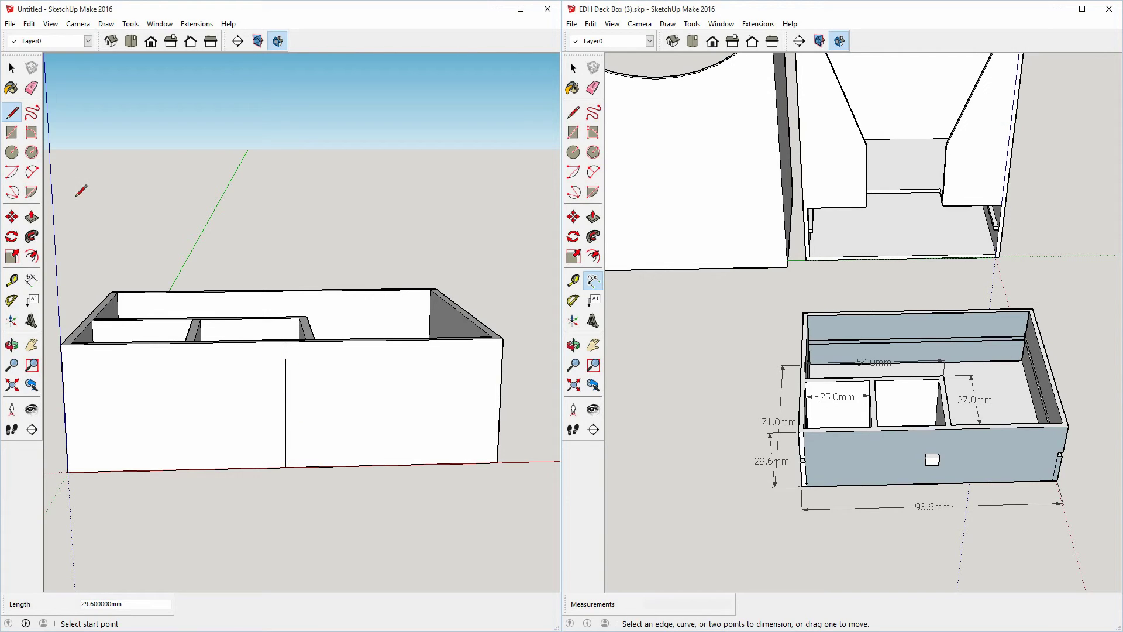
# - Place a 4 mm radius circle at the guide line's midpoint and delete the guide edge above it
pyautogui.click(12, 152)
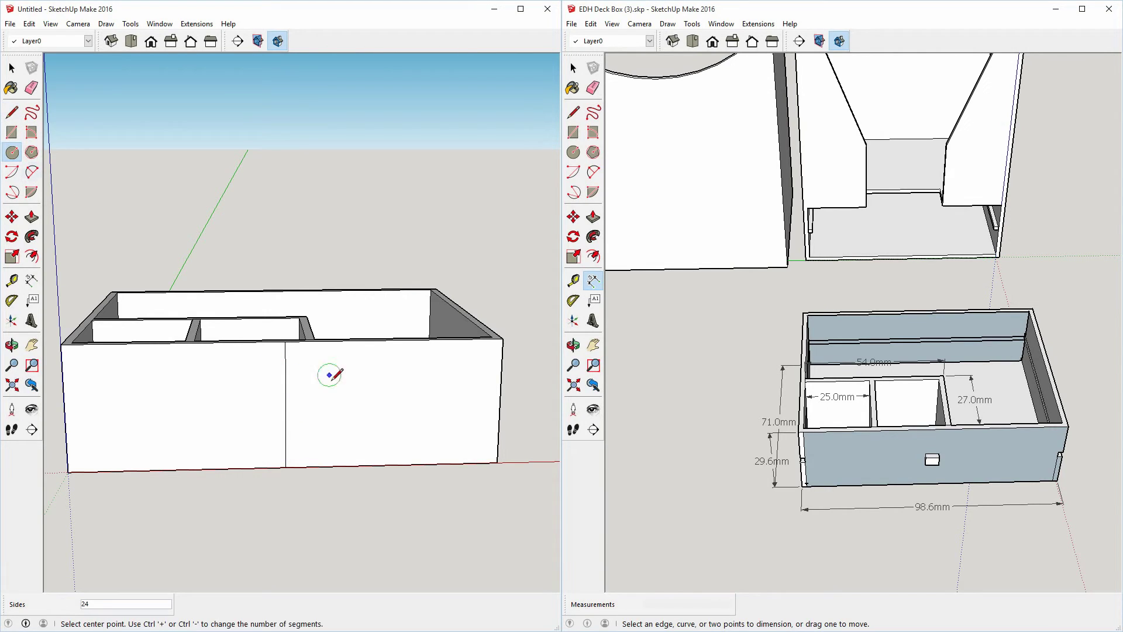
pyautogui.click(286, 405)
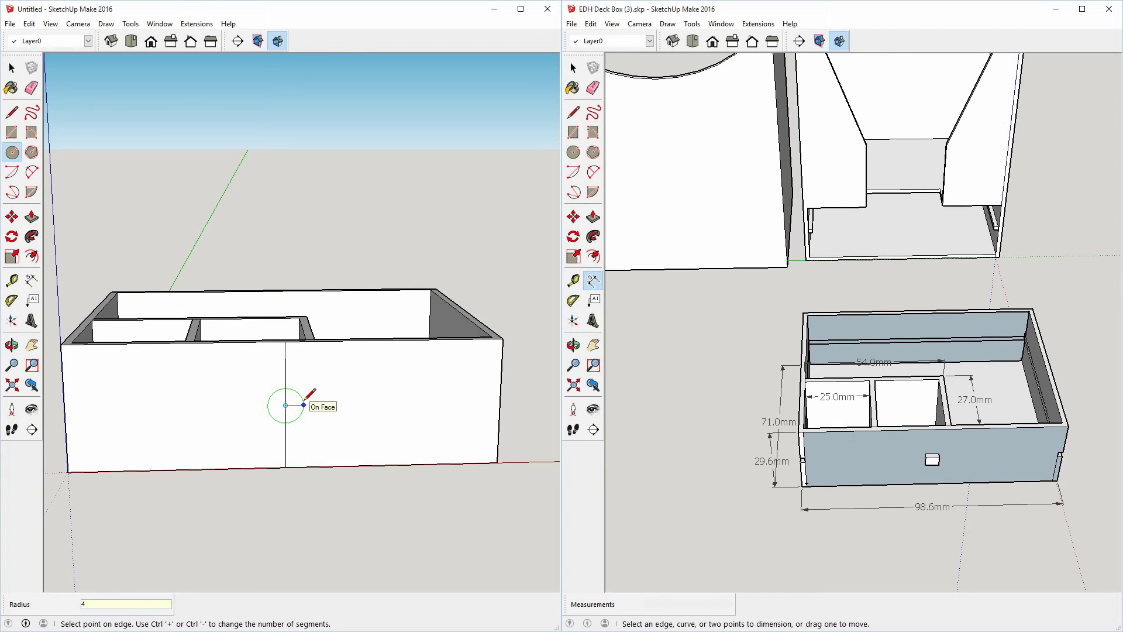
pyautogui.press('Return')
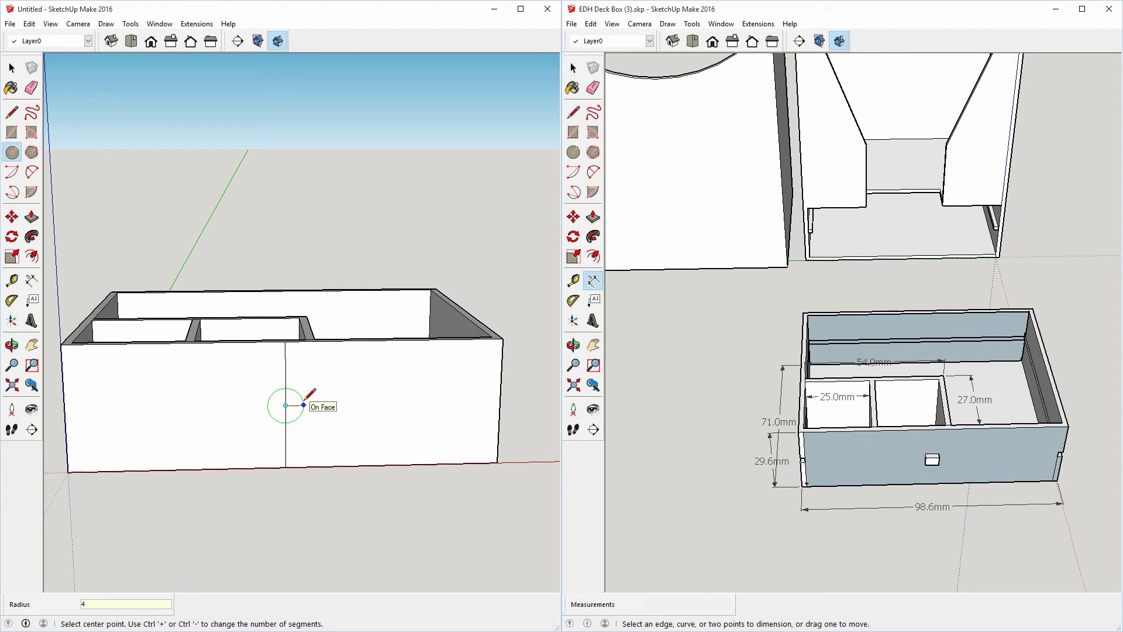
pyautogui.press('r')
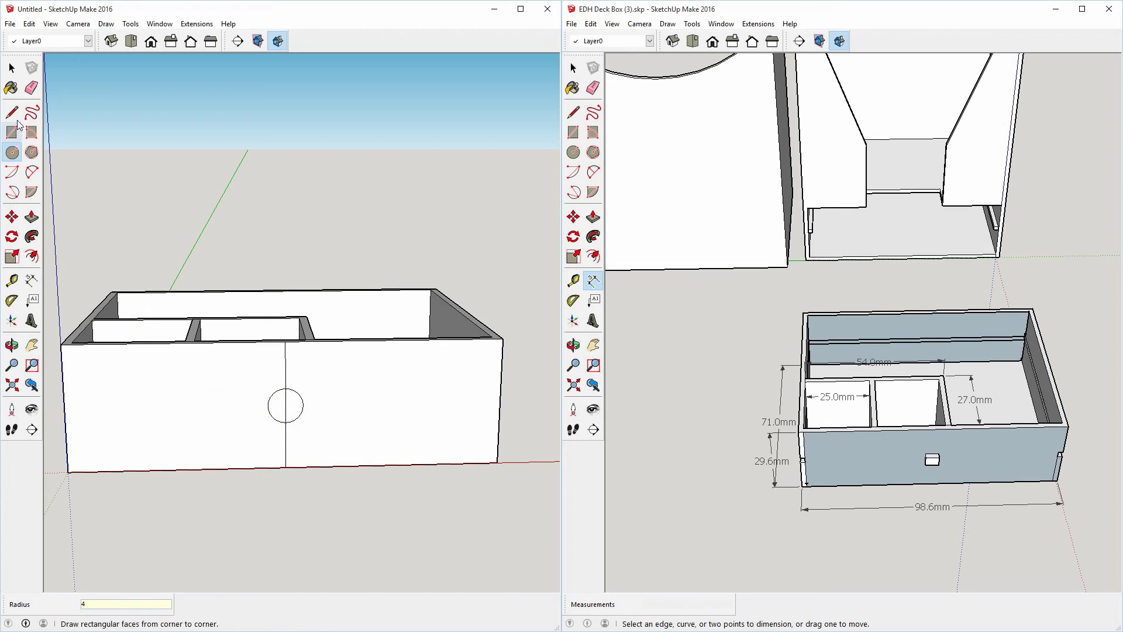
pyautogui.press('space')
pyautogui.click(284, 363)
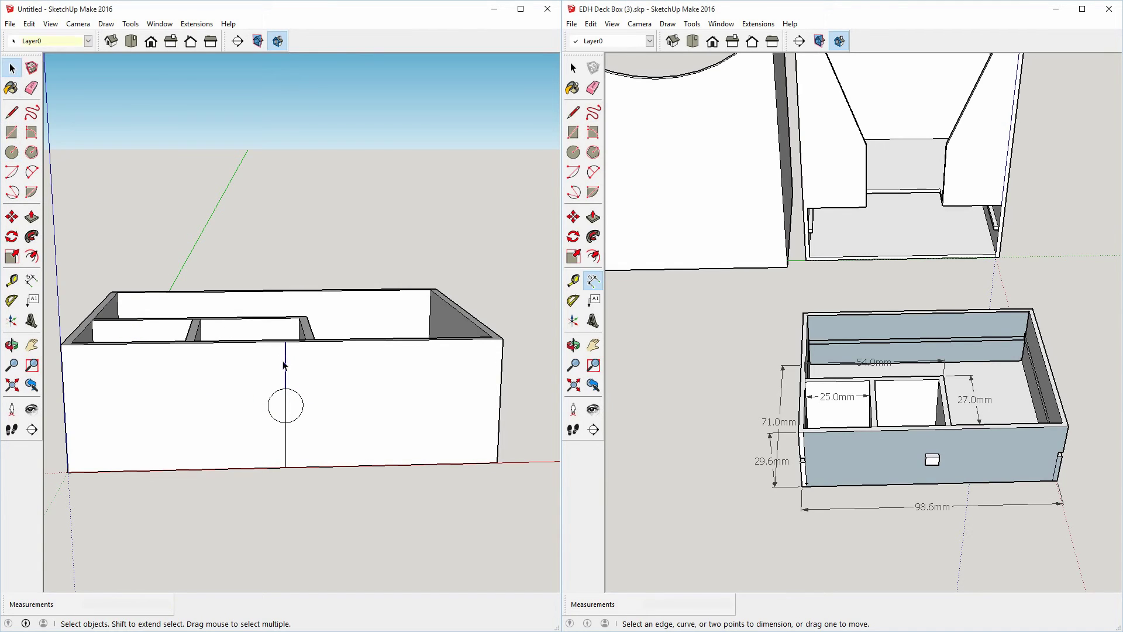
pyautogui.press('Delete')
# - Delete the leftover guide edges and pull the circle out 2 mm into a round knob
pyautogui.click(285, 408)
pyautogui.press('Delete')
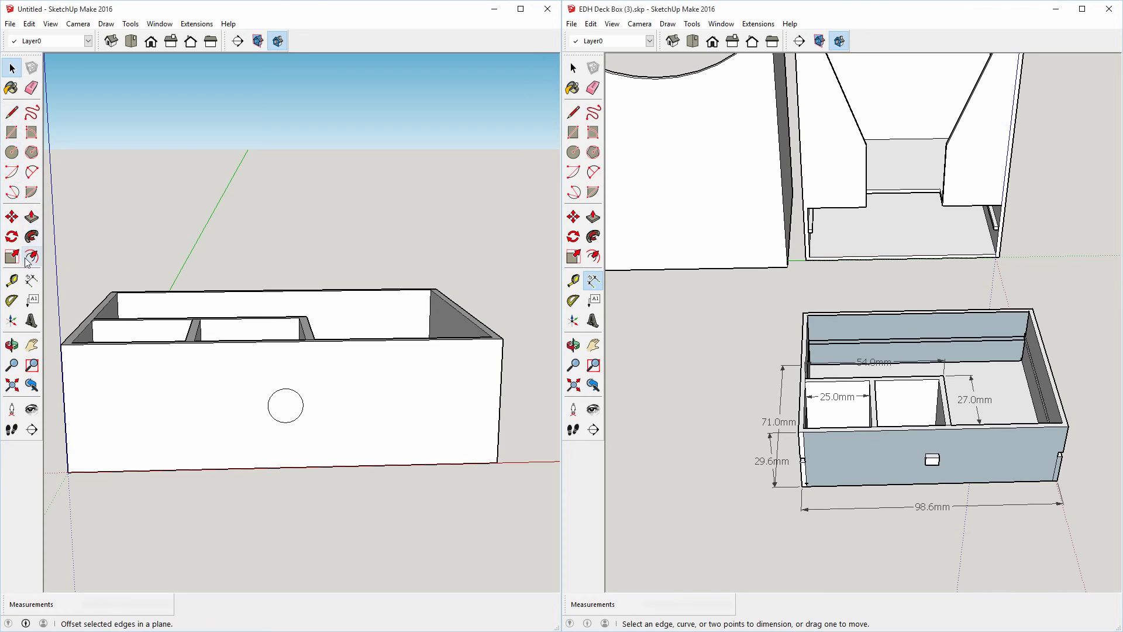
pyautogui.click(31, 217)
pyautogui.click(283, 415)
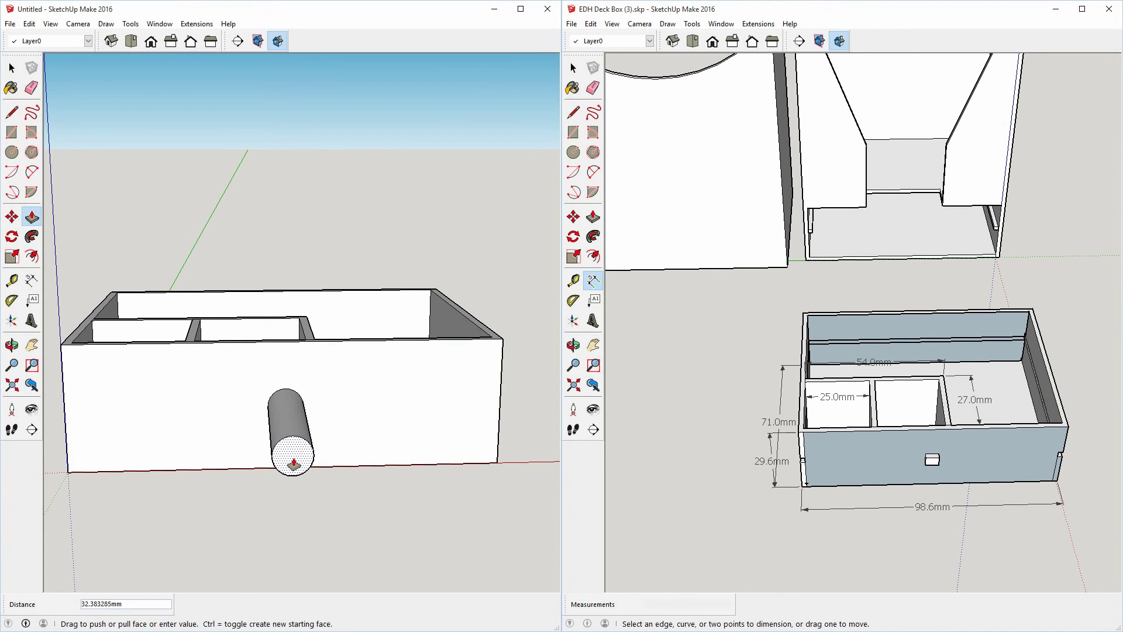
pyautogui.press('Return')
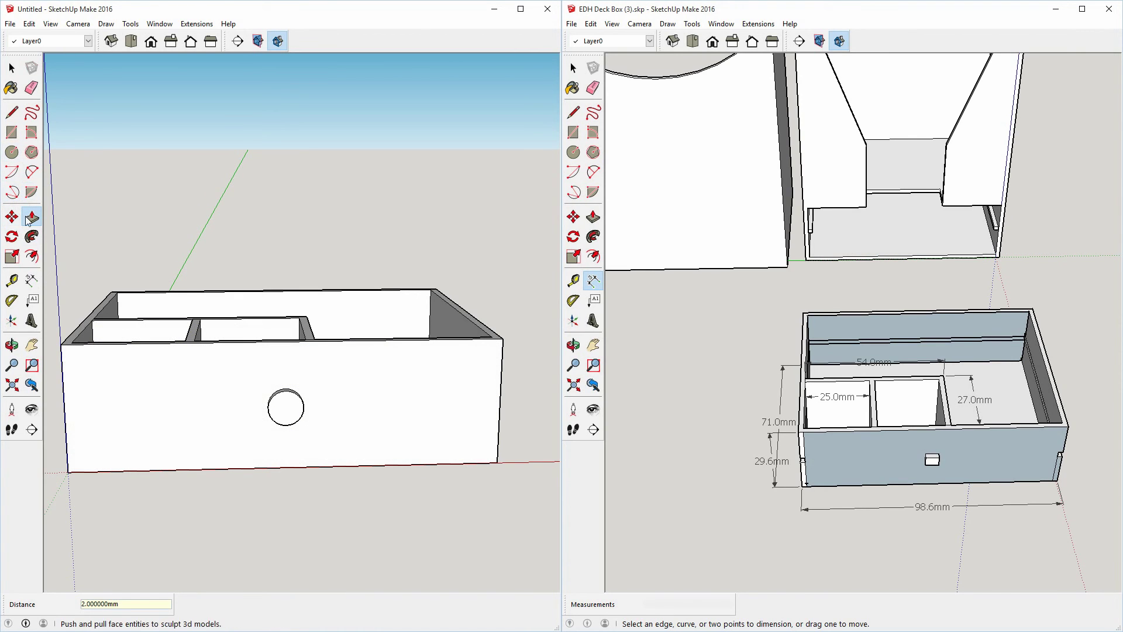
# - Orbit the view to look down into the drawer
pyautogui.click(11, 236)
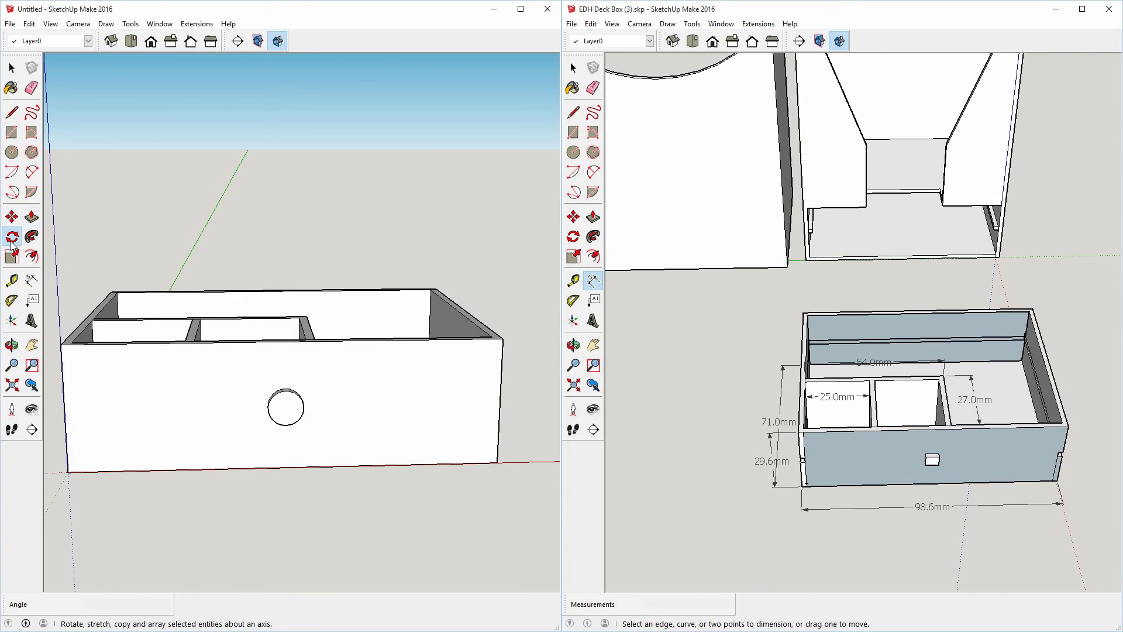
pyautogui.click(11, 345)
pyautogui.moveTo(363, 445); pyautogui.dragTo(302, 397)
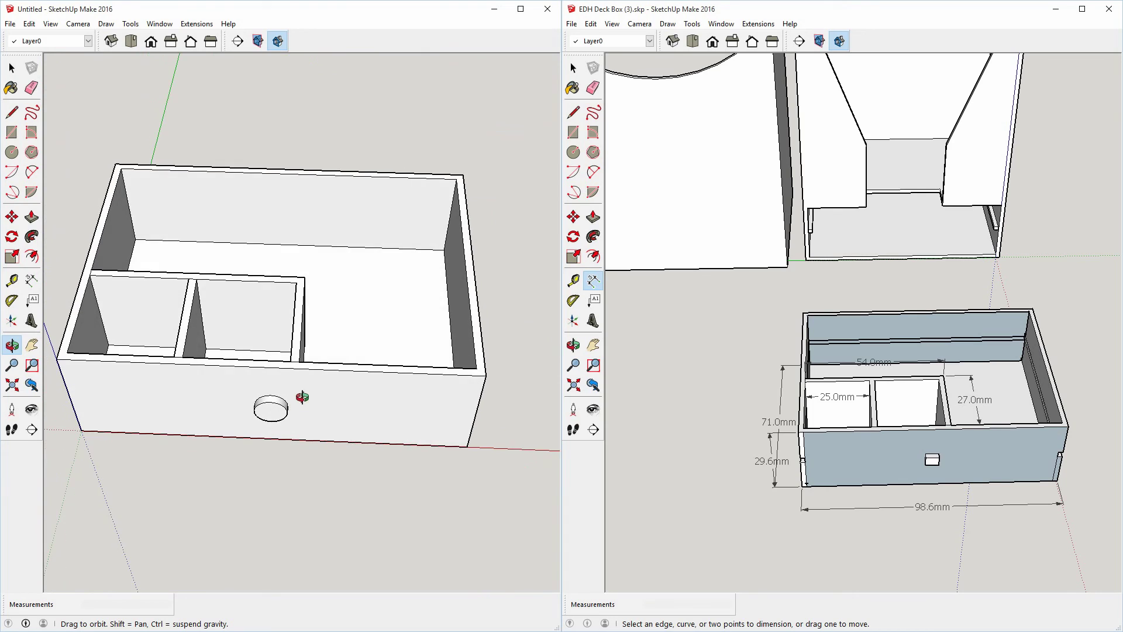